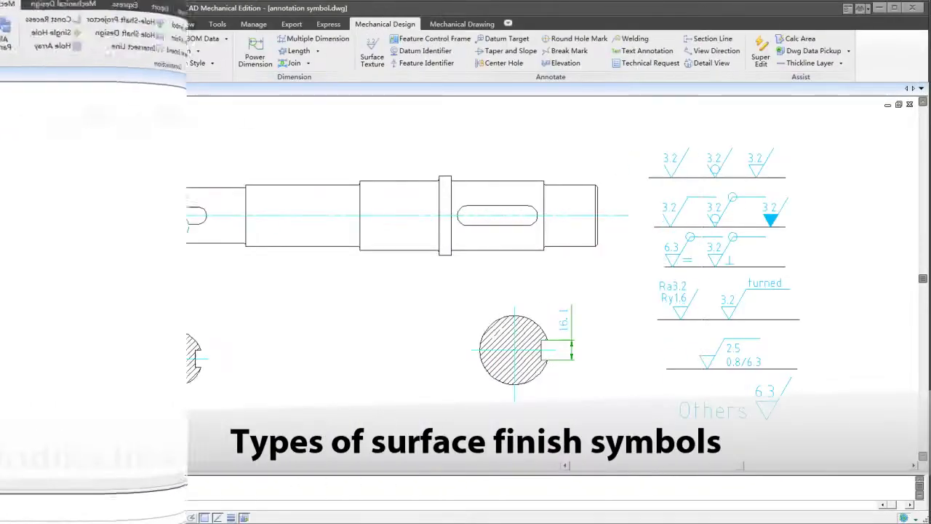
# - Open the Surface Texture (Surface text ISO) dialog from the Mechanical Design ribbon
pyautogui.click(373, 59)
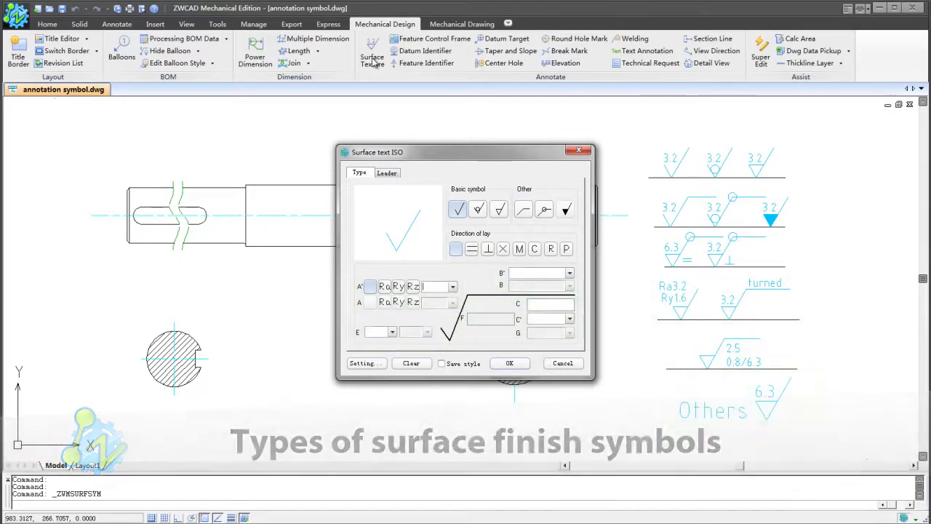
# - Set up a basic surface symbol with no extension line, no lay and roughness 3.2
pyautogui.click(362, 363)
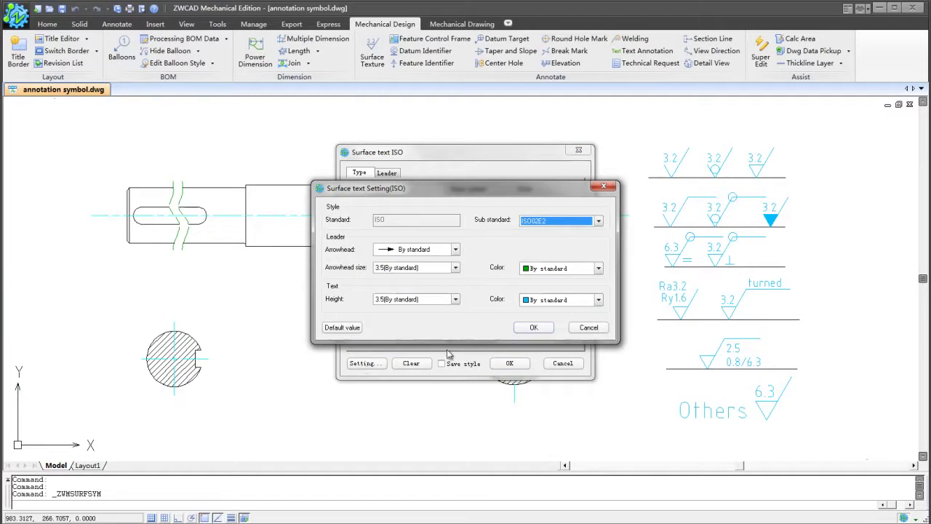
pyautogui.click(522, 331)
pyautogui.click(522, 212)
pyautogui.click(456, 249)
pyautogui.click(453, 285)
pyautogui.click(440, 329)
pyautogui.press('Return')
# - Attach 3.2 symbols to the shaft's top edge, rotated on the shaft, and at the keyway section
pyautogui.click(313, 188)
pyautogui.click(360, 202)
pyautogui.click(359, 195)
pyautogui.click(571, 328)
# - Define a removal-required 3.2 symbol with the process note 'turned'
pyautogui.press('Return')
pyautogui.press('Return')
pyautogui.click(500, 209)
pyautogui.click(539, 272)
pyautogui.write('turned')
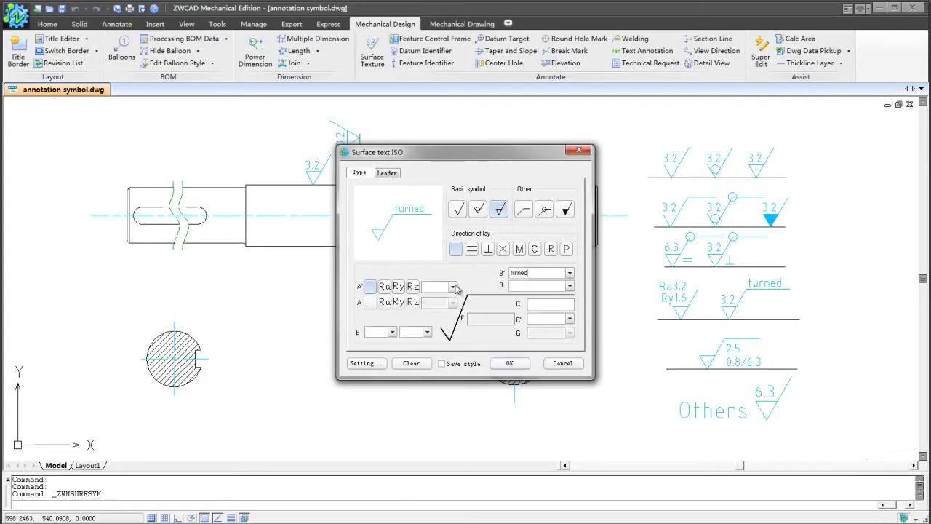
pyautogui.click(454, 287)
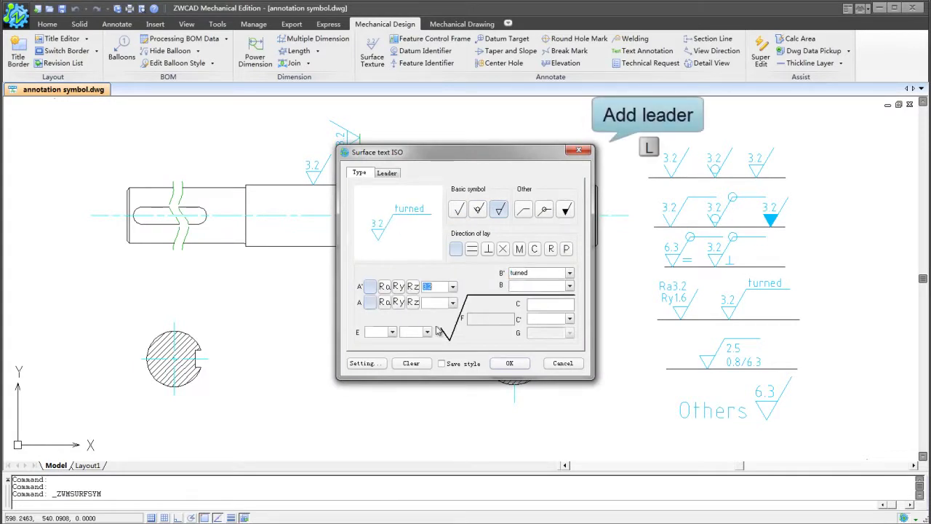
pyautogui.click(509, 363)
# - Place the 'turned' symbol with a leader above the collar
pyautogui.click(445, 182)
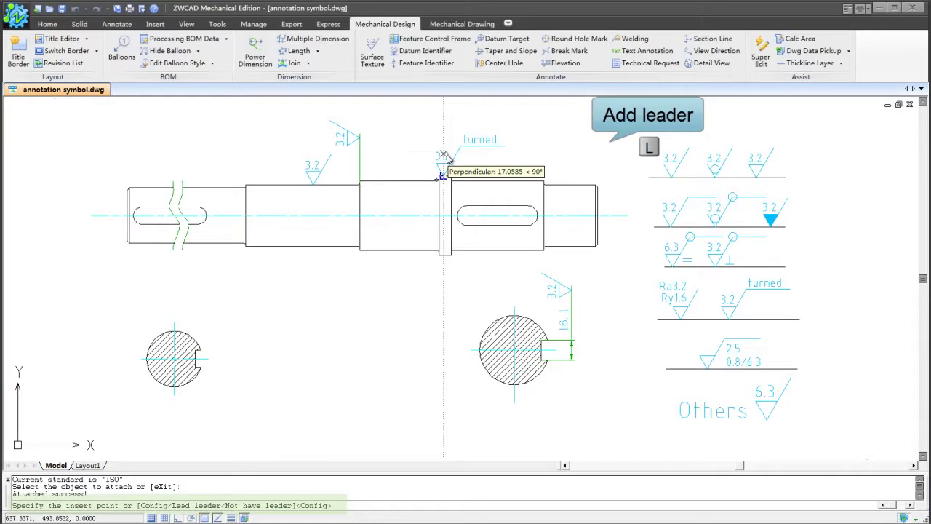
pyautogui.click(445, 154)
pyautogui.press('Escape')
# - Create a removal-required 6.3 symbol with the note 'Others' and place it near the top
pyautogui.click(372, 64)
pyautogui.click(499, 209)
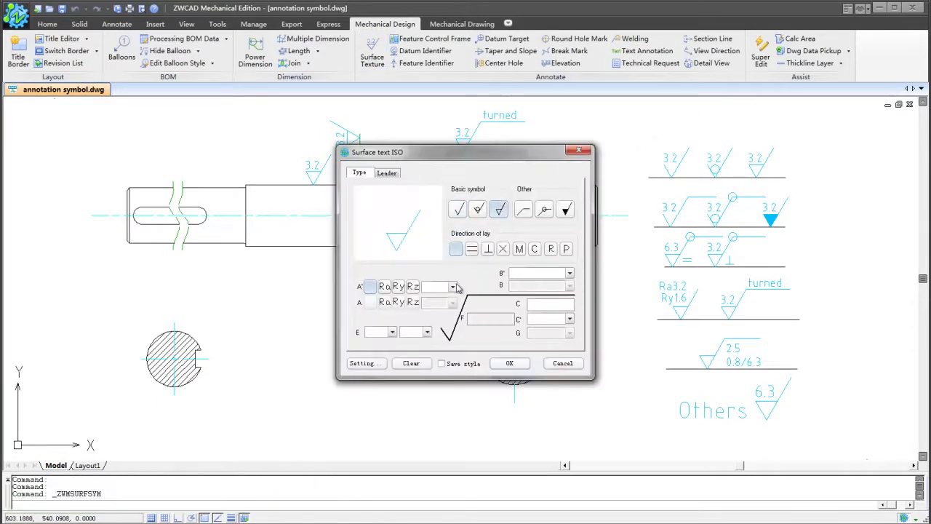
pyautogui.click(452, 287)
pyautogui.click(446, 320)
pyautogui.click(392, 331)
pyautogui.click(385, 351)
pyautogui.click(503, 365)
pyautogui.click(654, 127)
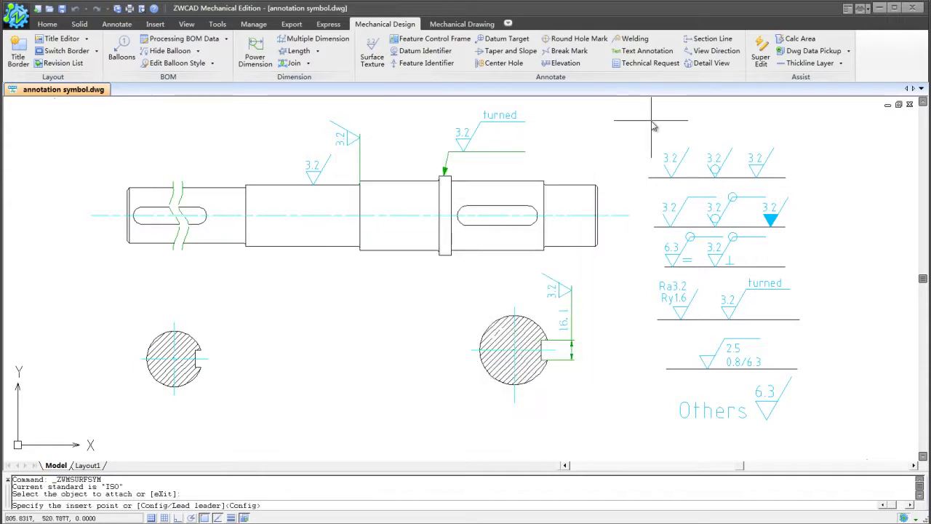
pyautogui.click(649, 126)
pyautogui.click(668, 126)
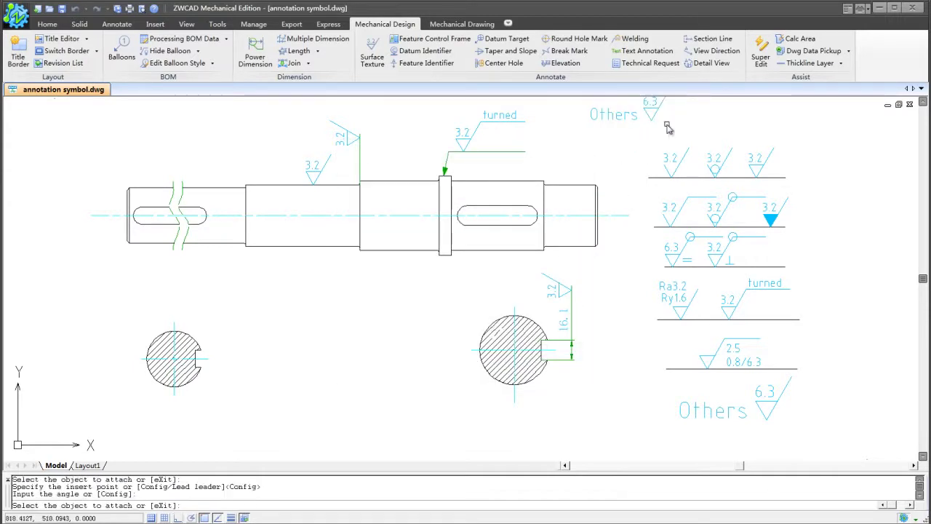
pyautogui.press('Escape')
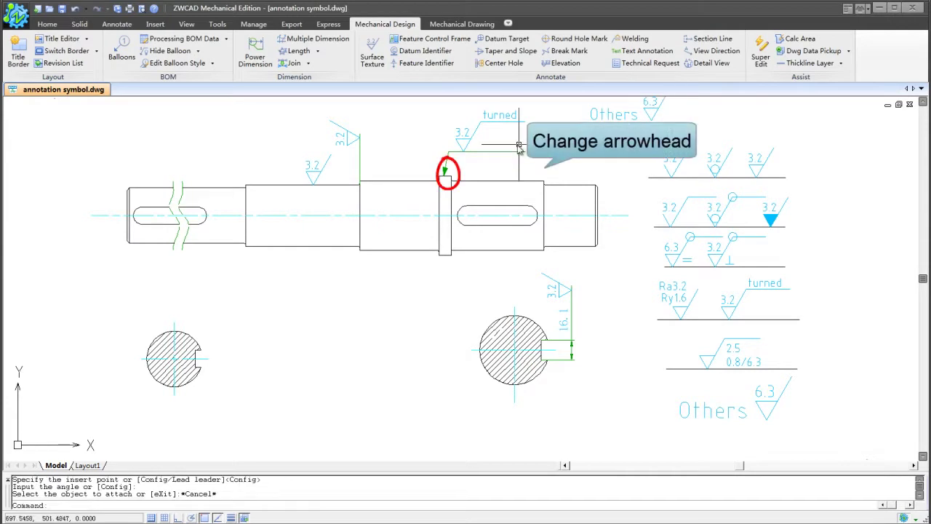
# - Change the arrowhead style of the 'turned' symbol's leader
pyautogui.doubleClick(508, 152)
pyautogui.click(396, 174)
pyautogui.click(401, 211)
pyautogui.click(509, 363)
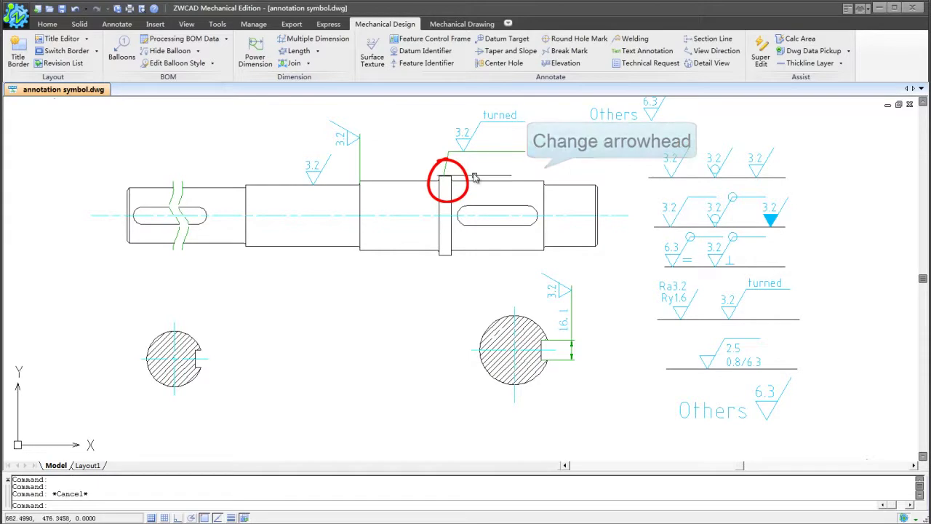
# - Delete the leader from the 'turned' symbol
pyautogui.doubleClick(484, 152)
pyautogui.click(393, 175)
pyautogui.click(458, 254)
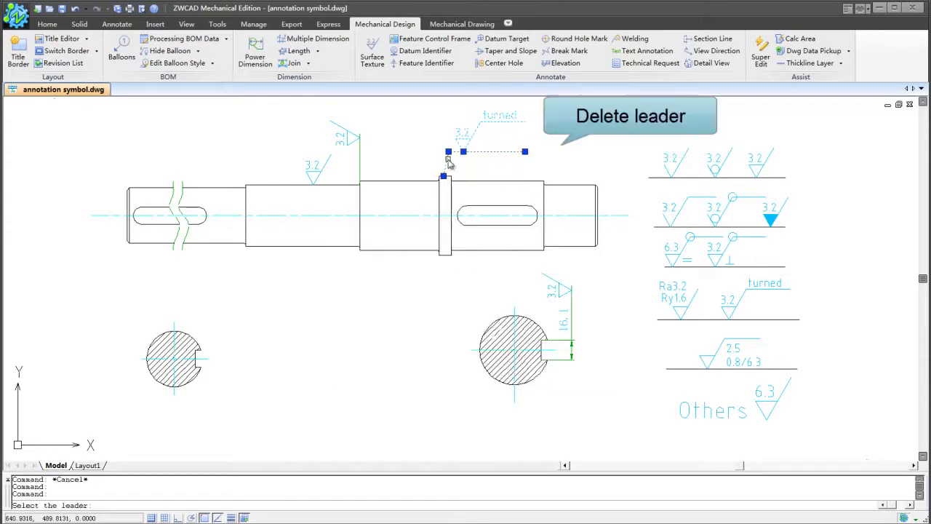
pyautogui.click(448, 163)
pyautogui.click(509, 363)
pyautogui.click(458, 142)
pyautogui.click(463, 152)
pyautogui.doubleClick(387, 315)
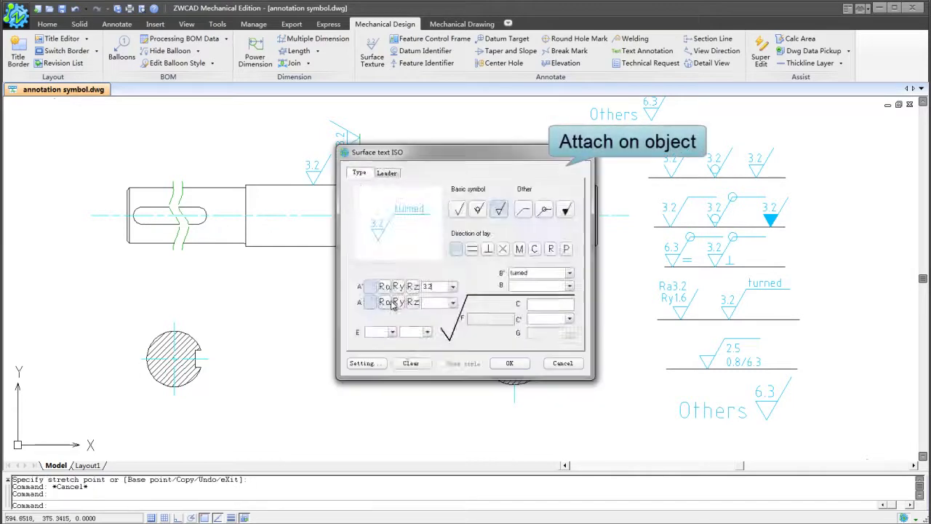
# - Attach the 'turned' symbol directly to the collar without a leader
pyautogui.click(387, 173)
pyautogui.click(474, 310)
pyautogui.click(452, 211)
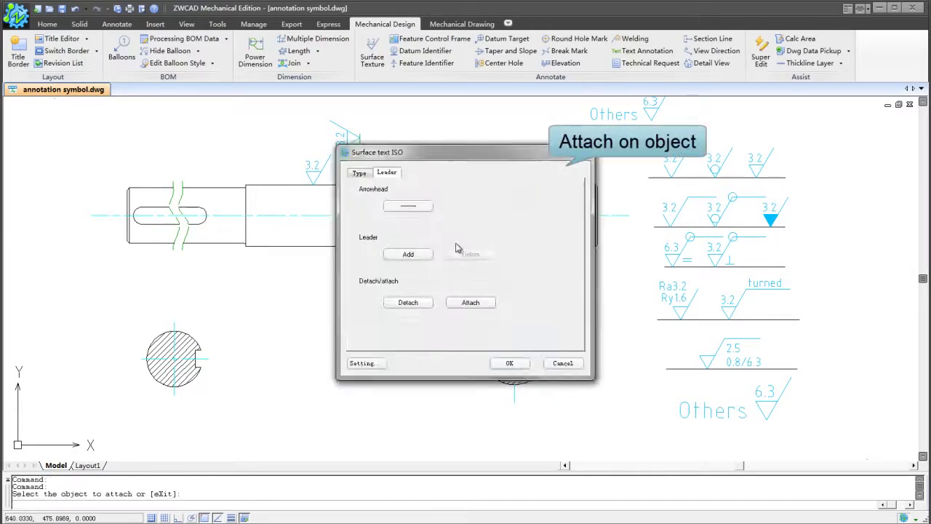
pyautogui.click(509, 363)
pyautogui.press('Escape')
# - Move the 'turned' symbol onto the collar top and shift the keyway symbol to the right
pyautogui.click(446, 189)
pyautogui.click(445, 188)
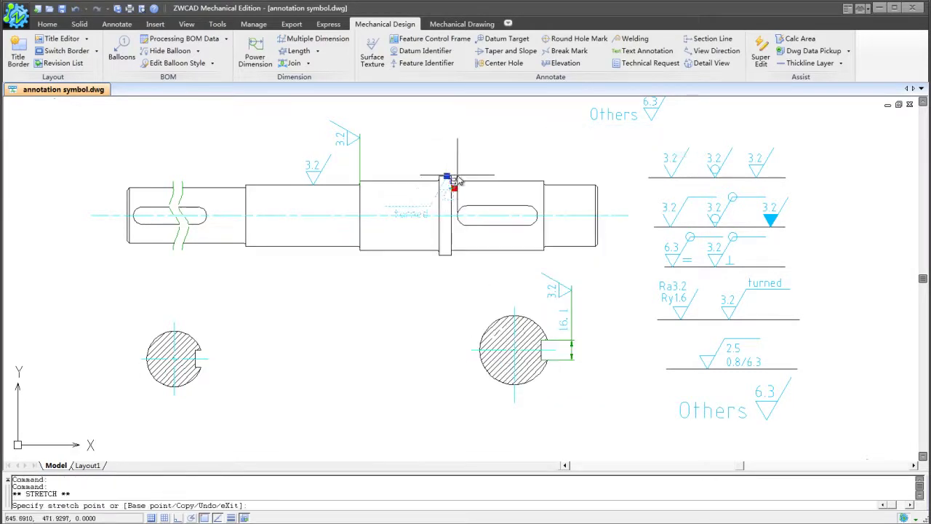
pyautogui.click(445, 175)
pyautogui.press('Escape')
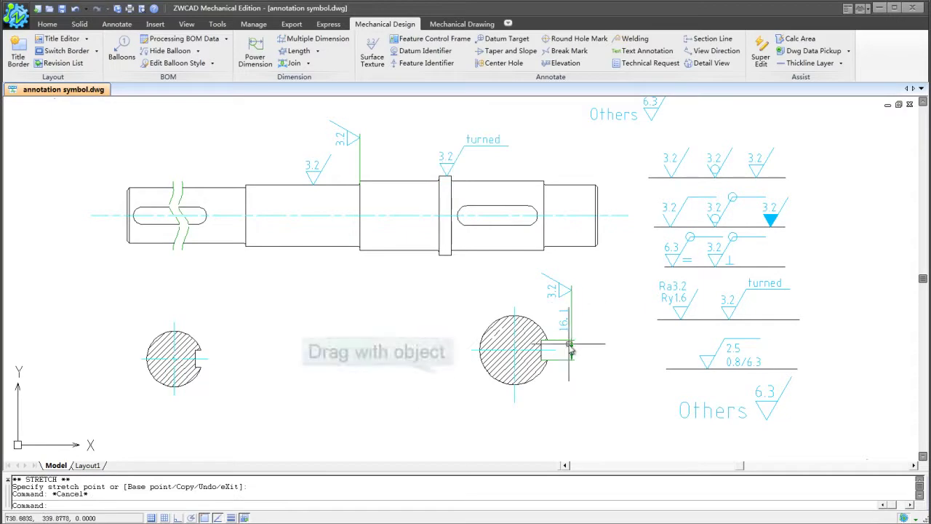
pyautogui.click(571, 313)
pyautogui.click(572, 333)
pyautogui.click(592, 332)
pyautogui.press('Escape')
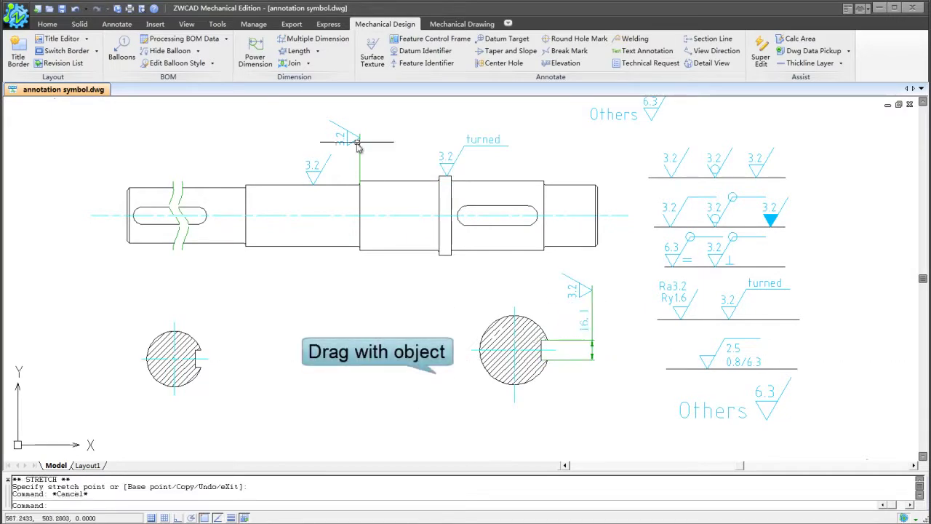
# - Move the rotated 3.2 symbol below the shaft
pyautogui.click(356, 146)
pyautogui.click(360, 138)
pyautogui.click(359, 237)
pyautogui.click(359, 237)
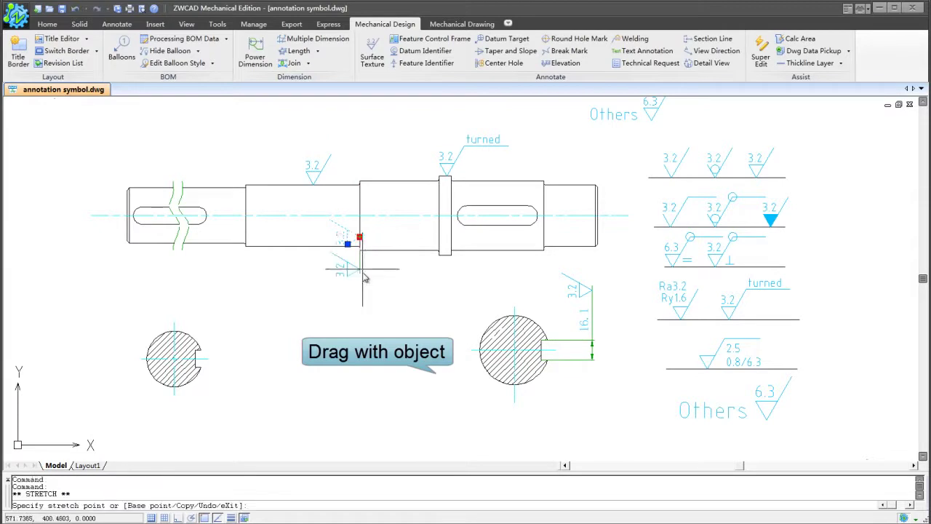
pyautogui.press('Escape')
# - Enlarge the text height of the Others 6.3 symbol and reposition it
pyautogui.doubleClick(609, 116)
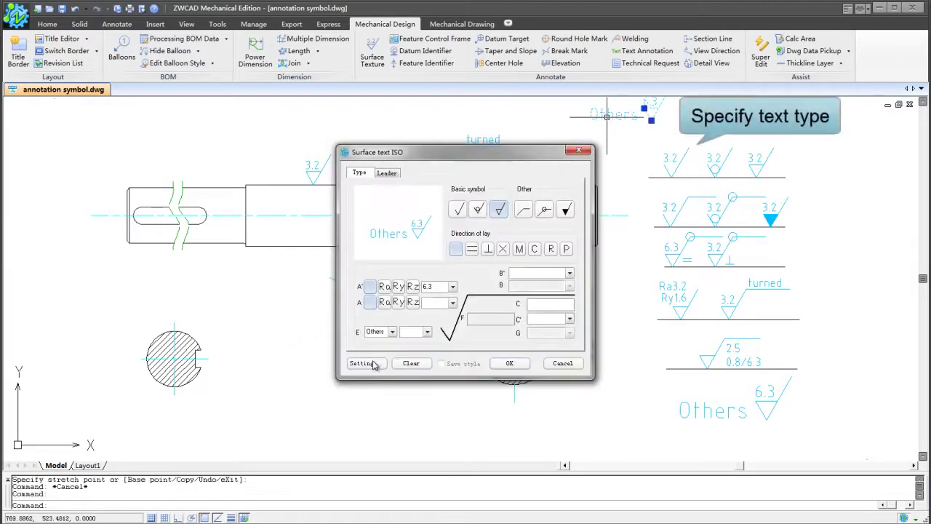
pyautogui.click(373, 364)
pyautogui.click(448, 299)
pyautogui.click(425, 320)
pyautogui.click(515, 365)
pyautogui.click(515, 365)
pyautogui.click(623, 116)
pyautogui.click(575, 142)
pyautogui.press('Escape')
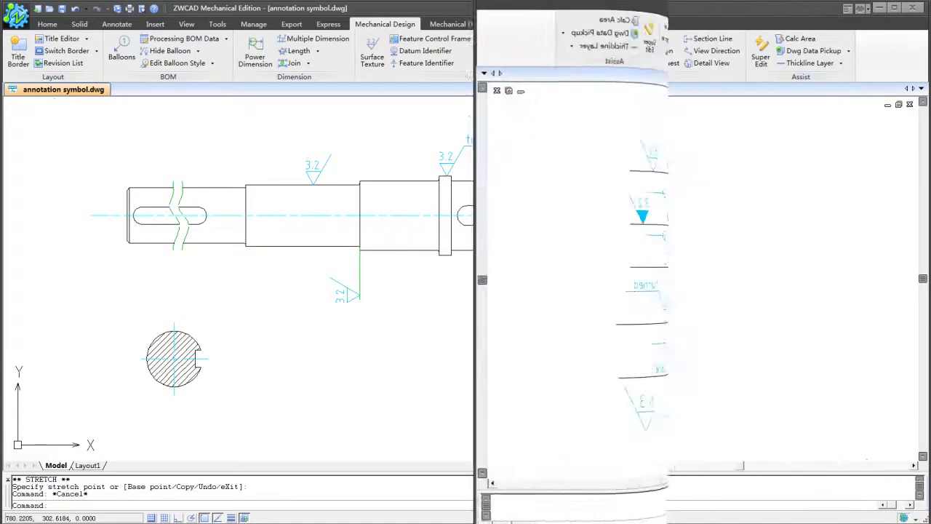
# - Place datum A symbols on the shaft's lower edge, its right end and the keyway section
pyautogui.click(400, 56)
pyautogui.click(470, 313)
pyautogui.click(225, 246)
pyautogui.click(376, 269)
pyautogui.click(576, 251)
pyautogui.click(574, 218)
pyautogui.click(583, 360)
pyautogui.click(583, 382)
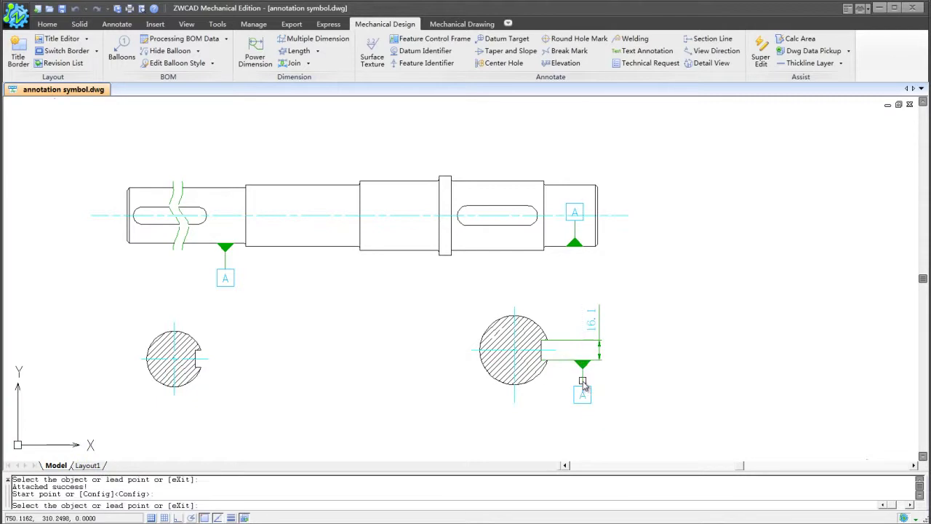
pyautogui.press('Escape')
# - Move the right-end datum's A box below its triangle, then open that datum for editing
pyautogui.click(576, 239)
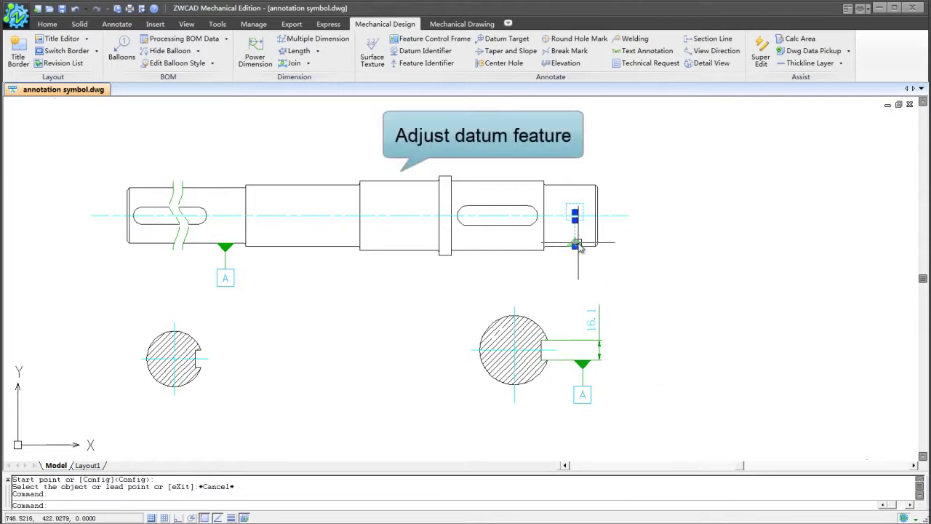
pyautogui.click(575, 218)
pyautogui.click(575, 281)
pyautogui.press('Escape')
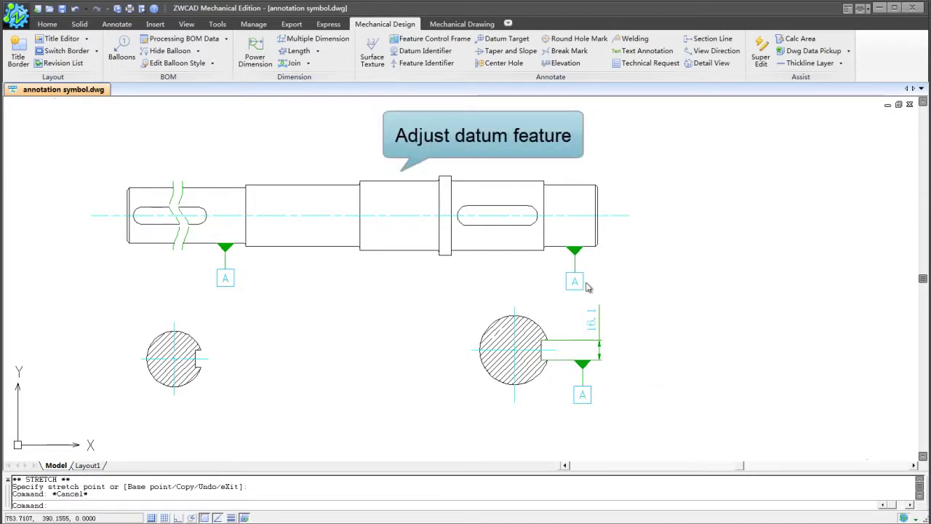
pyautogui.click(599, 286)
pyautogui.click(574, 272)
pyautogui.click(649, 272)
pyautogui.press('Escape')
pyautogui.doubleClick(584, 289)
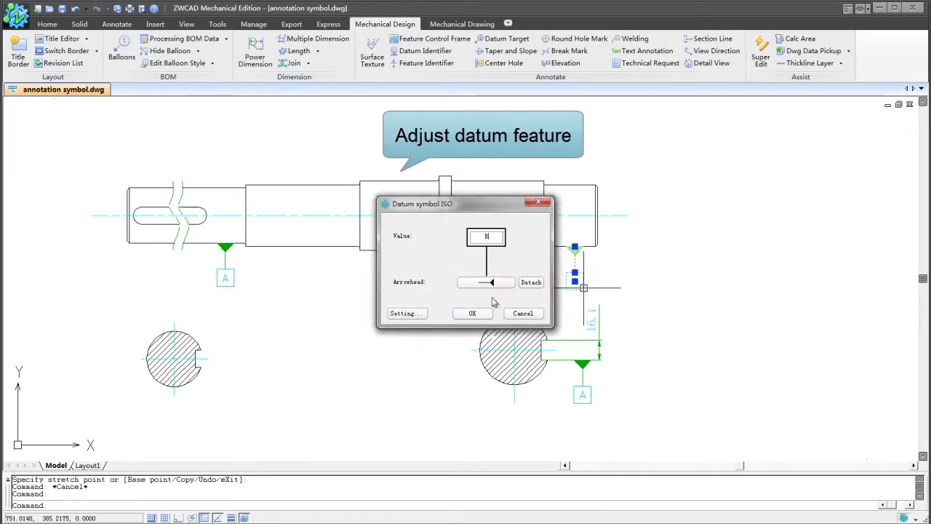
# - Relabel the right-end datum as B with a filled triangle arrowhead
pyautogui.click(531, 282)
pyautogui.click(581, 285)
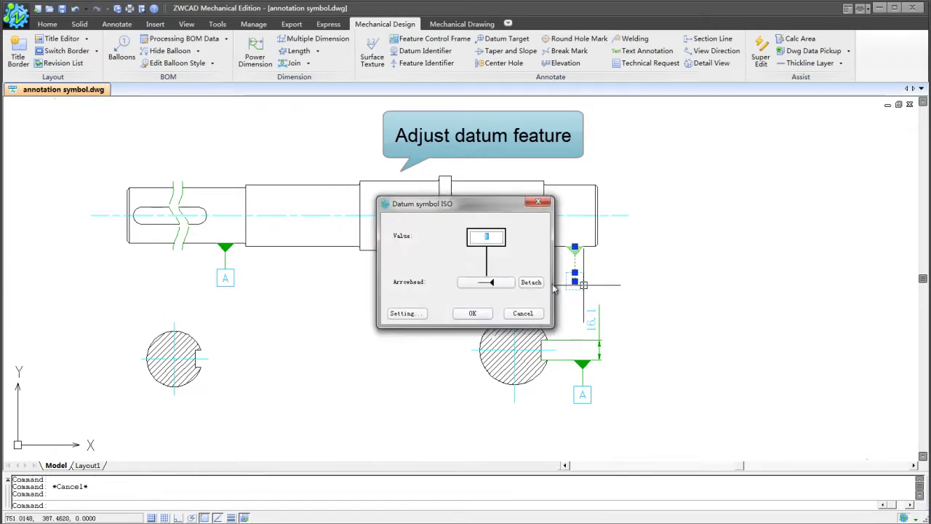
pyautogui.write('B')
pyautogui.click(486, 282)
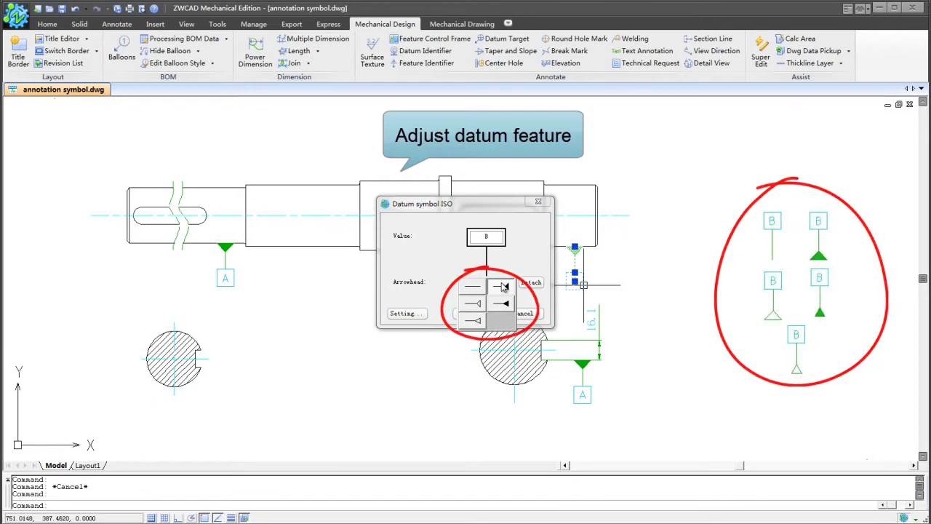
pyautogui.click(528, 301)
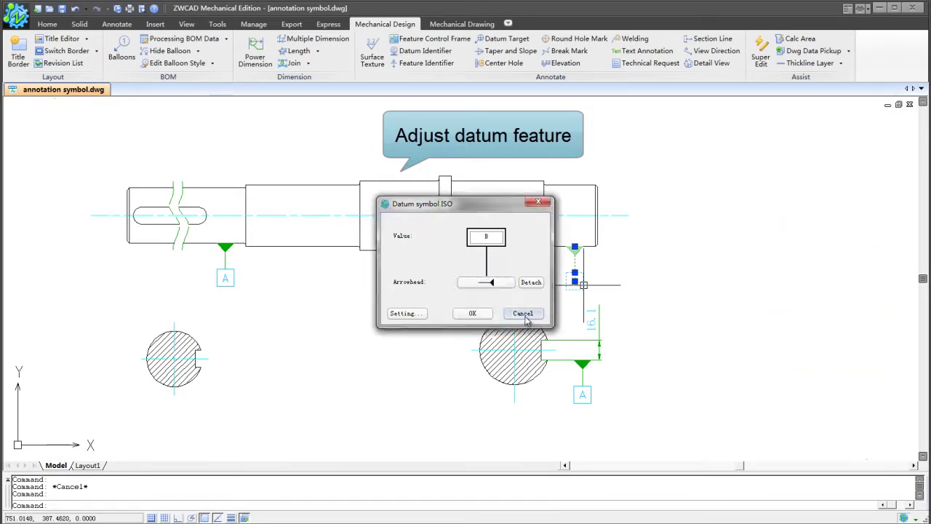
pyautogui.click(524, 315)
# - Move the section's datum A, then reattach it below the keyway
pyautogui.click(585, 373)
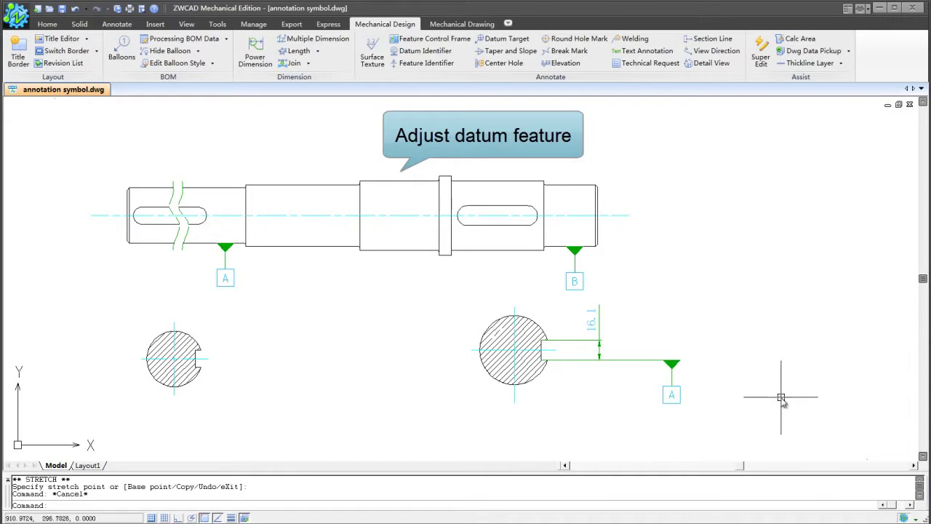
pyautogui.click(673, 364)
pyautogui.click(472, 313)
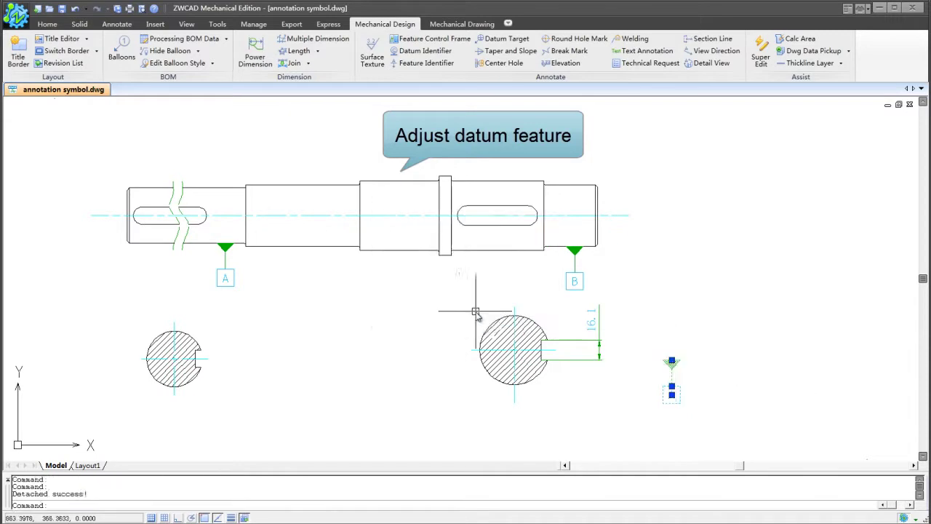
pyautogui.press('Escape')
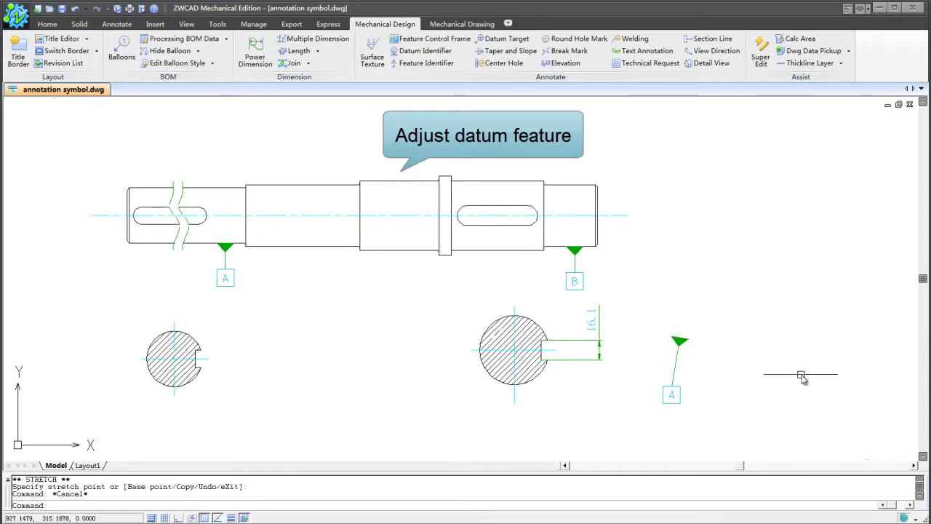
pyautogui.doubleClick(678, 339)
pyautogui.click(405, 312)
pyautogui.click(581, 364)
pyautogui.click(469, 313)
pyautogui.press('Escape')
# - Review the datum symbol's style settings and confirm them unchanged
pyautogui.doubleClick(575, 282)
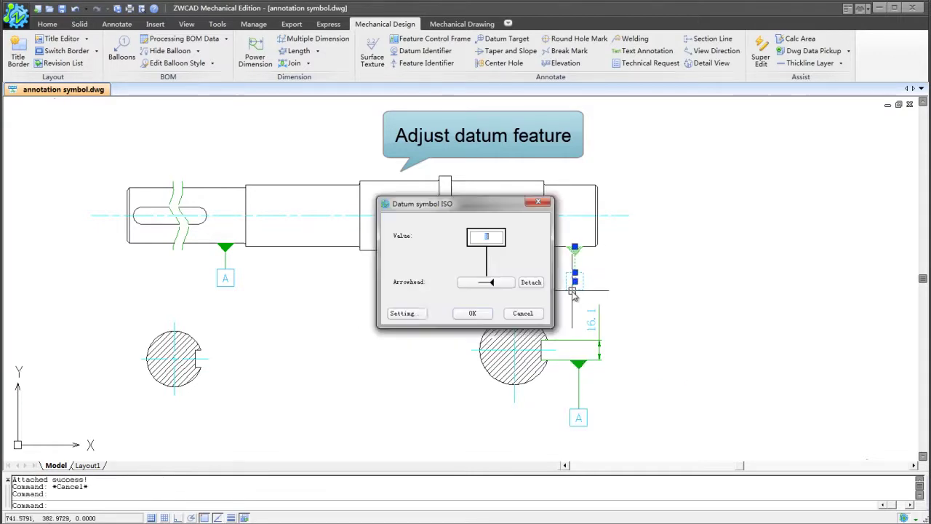
pyautogui.click(416, 317)
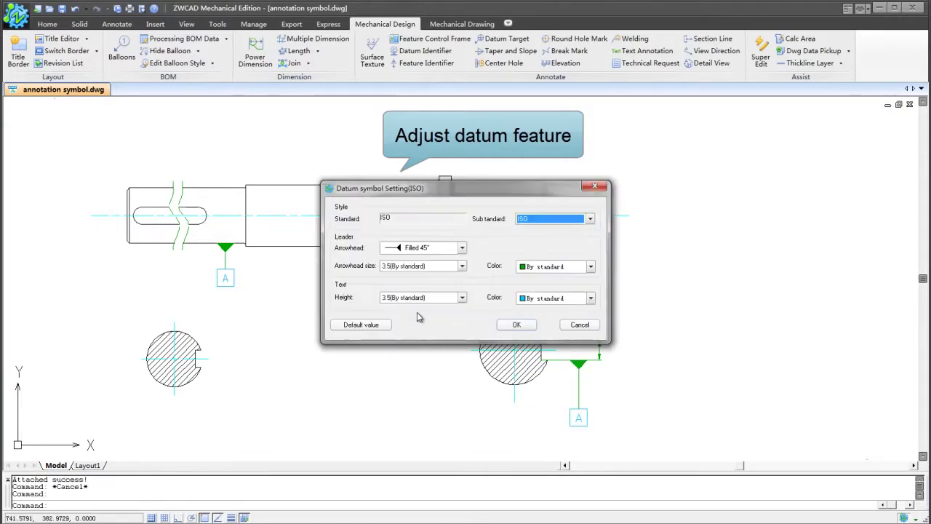
pyautogui.click(517, 325)
pyautogui.click(484, 315)
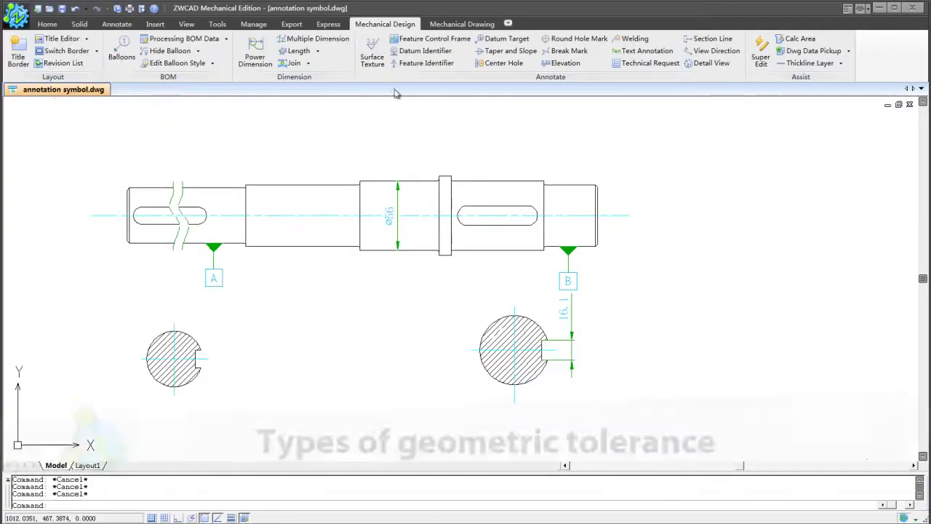
# - Place a 0.02 straightness frame with a leader above the shaft's top edge
pyautogui.click(404, 43)
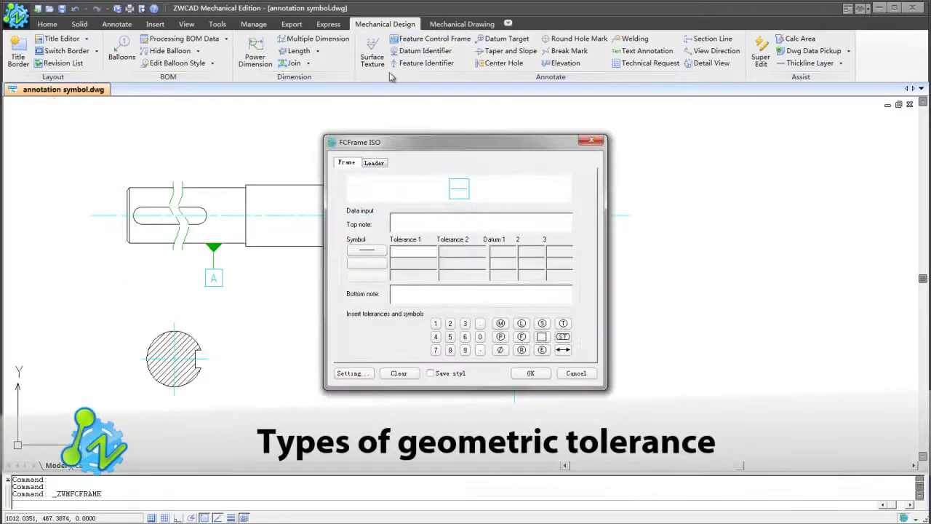
pyautogui.click(367, 250)
pyautogui.click(364, 254)
pyautogui.write('0.02')
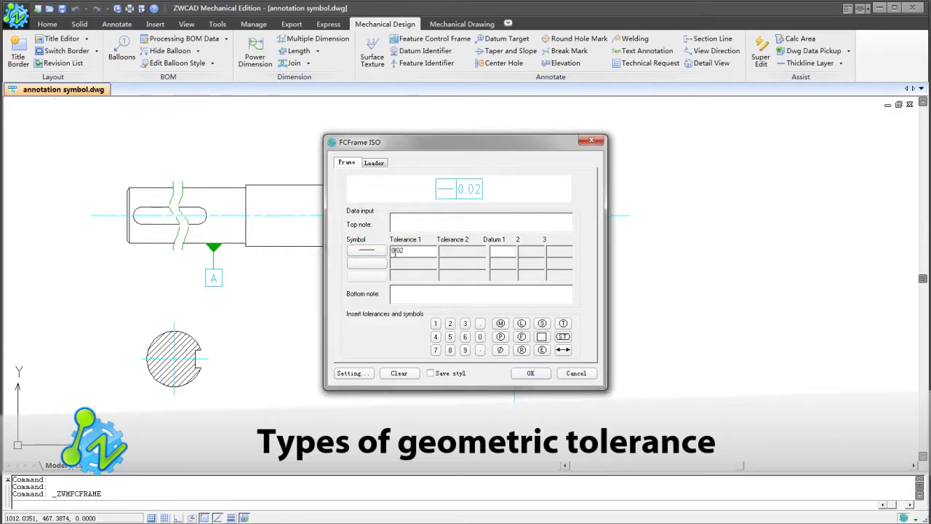
pyautogui.click(527, 374)
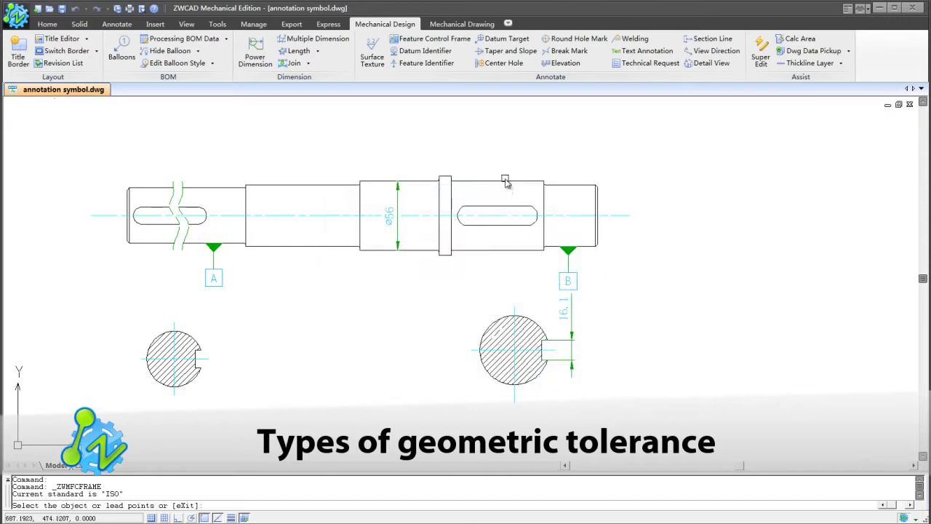
pyautogui.click(504, 181)
pyautogui.click(507, 150)
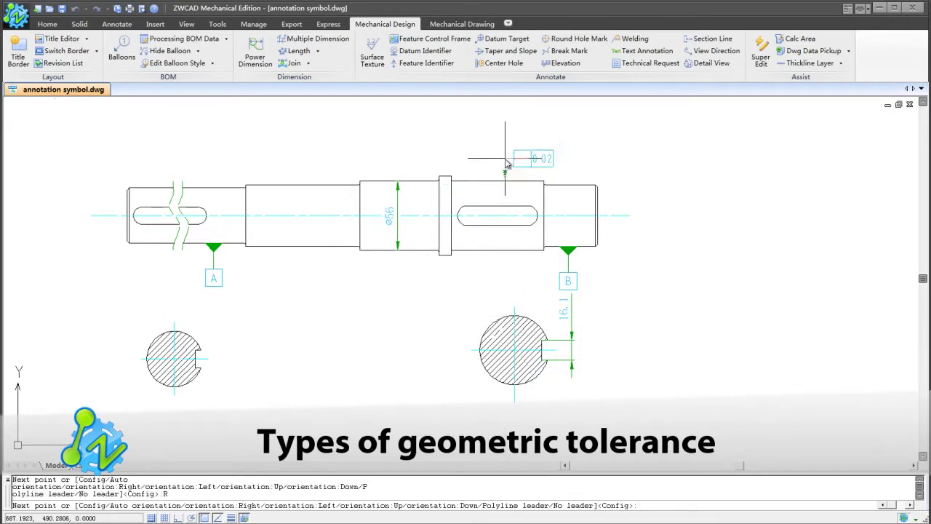
pyautogui.press('Escape')
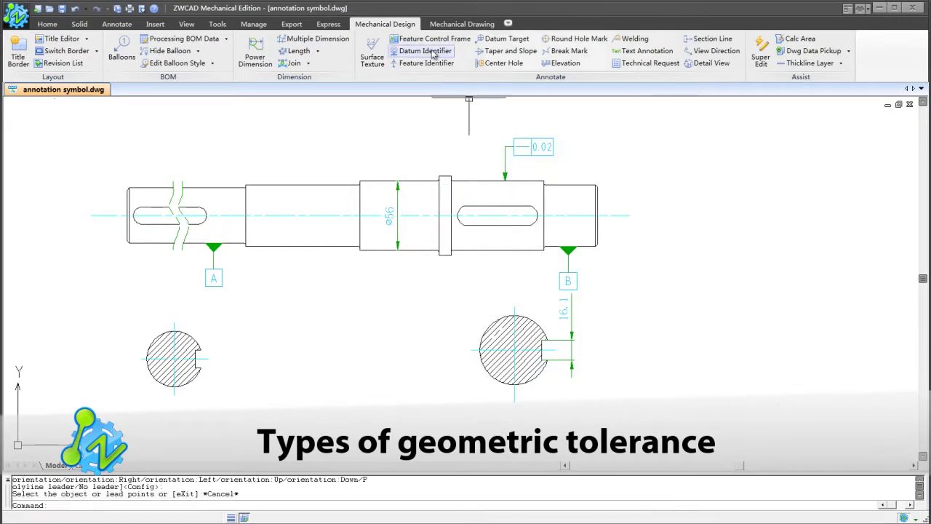
# - Define a concentricity frame with tolerance 0.8 and datum reference A-B
pyautogui.click(429, 40)
pyautogui.click(373, 253)
pyautogui.click(413, 293)
pyautogui.click(500, 350)
pyautogui.write('0.8')
pyautogui.click(504, 250)
pyautogui.write('A-B')
pyautogui.click(527, 374)
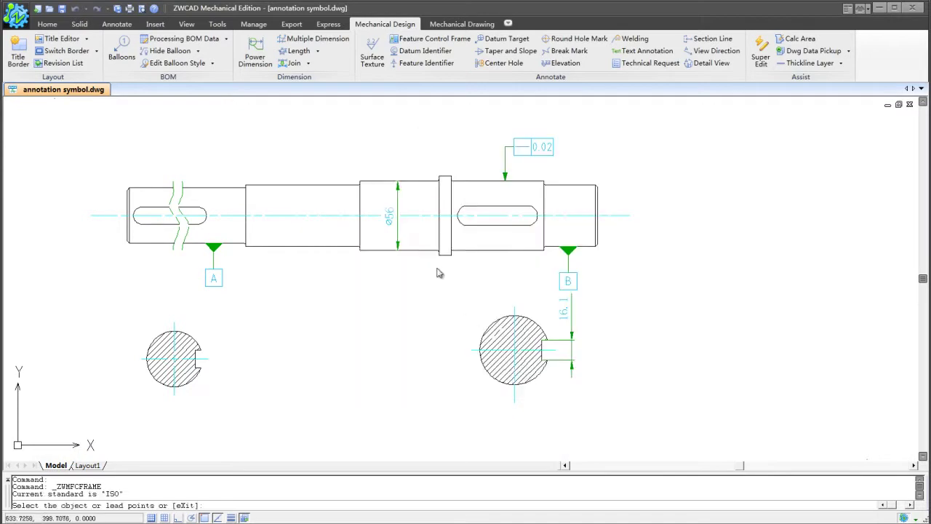
# - Fix the ⌀0.8 A-B frame on ⌀56, then add a right-facing 0.04 A symmetry frame below 16.1
pyautogui.click(398, 186)
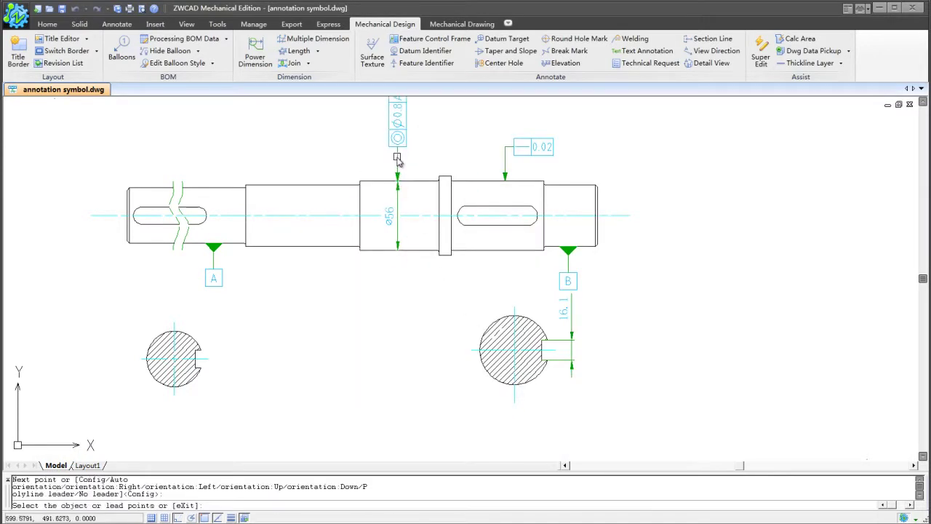
pyautogui.press('Escape')
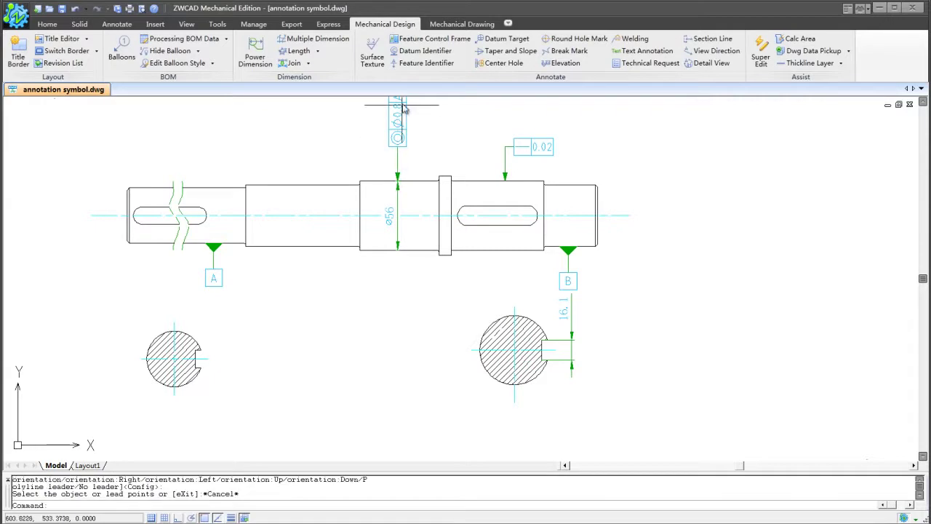
pyautogui.click(410, 42)
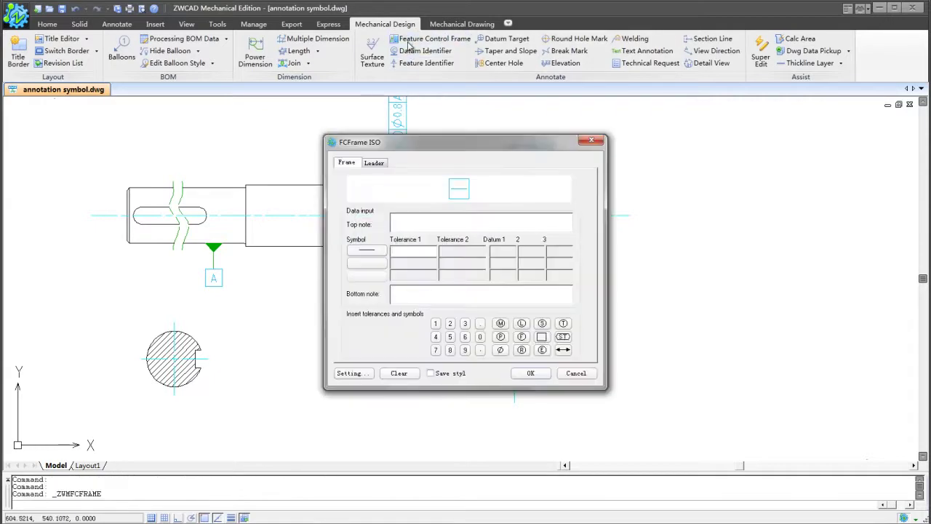
pyautogui.click(366, 250)
pyautogui.click(364, 310)
pyautogui.write('04')
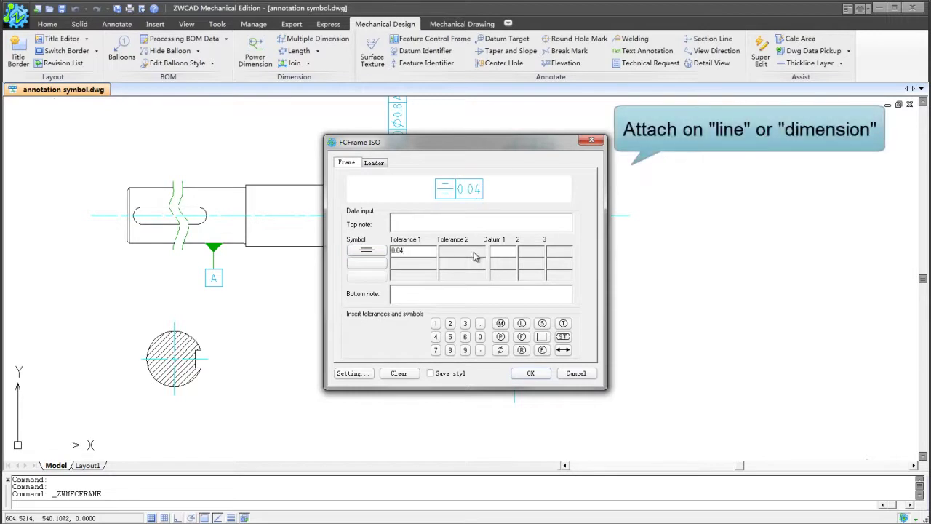
pyautogui.write('A')
pyautogui.click(521, 372)
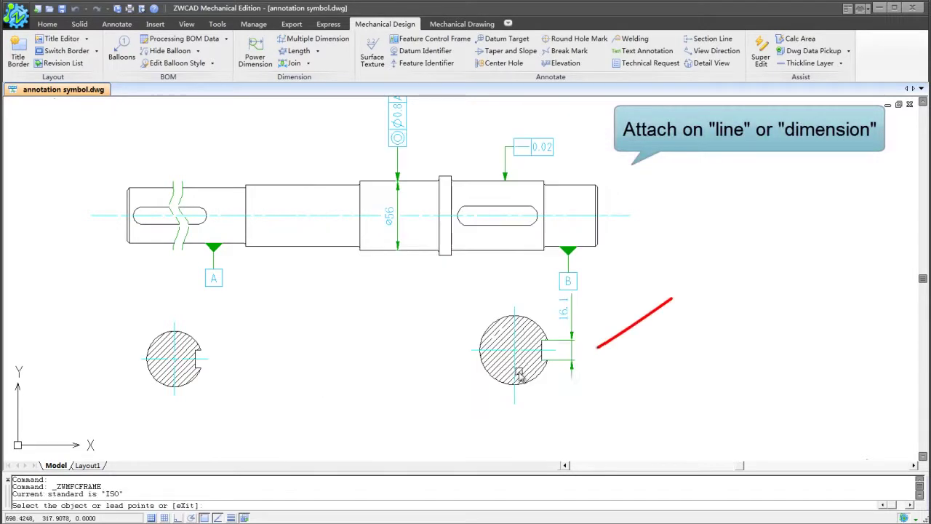
pyautogui.click(571, 378)
pyautogui.write('R')
pyautogui.press('Return')
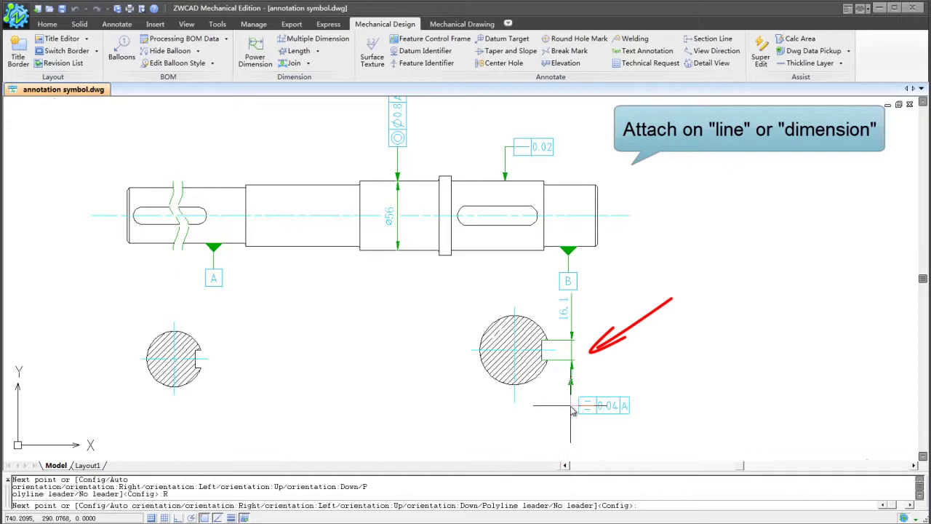
pyautogui.click(571, 419)
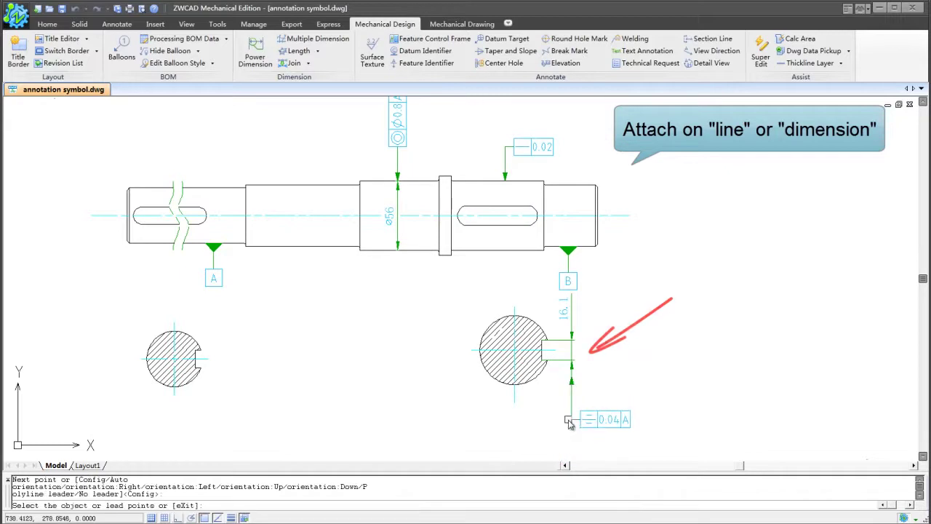
# - Add a two-row frame (cylindricity 0.005, circular runout 0.915 to B) leading to the shaft's lower edge
pyautogui.click(429, 39)
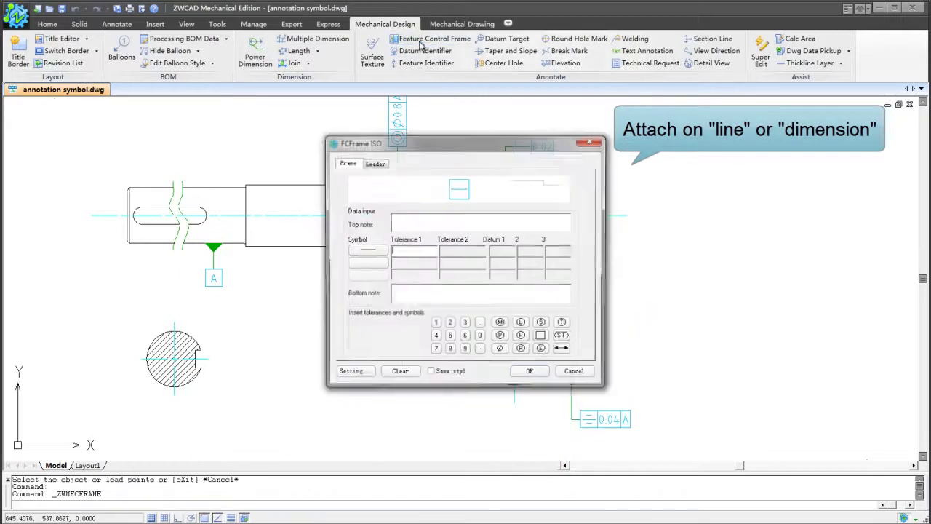
pyautogui.click(370, 257)
pyautogui.click(451, 262)
pyautogui.write('0.005')
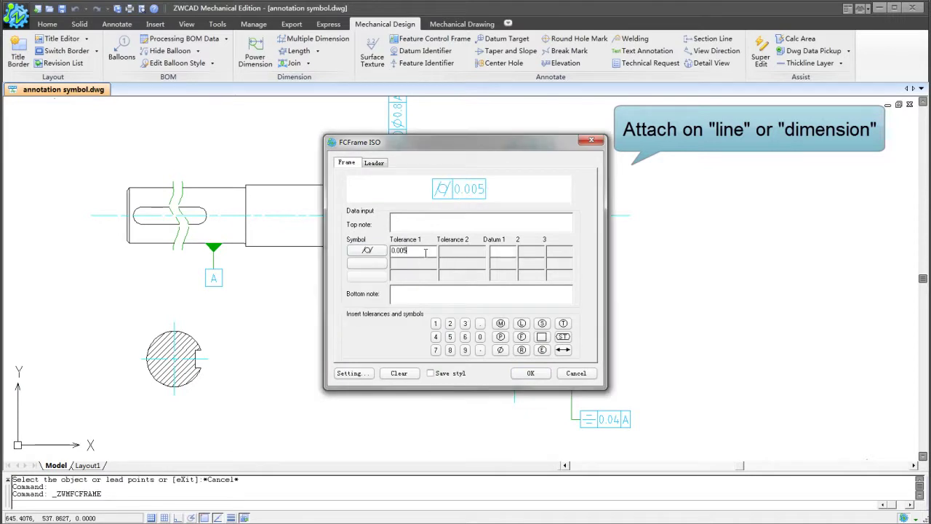
pyautogui.click(375, 267)
pyautogui.click(362, 325)
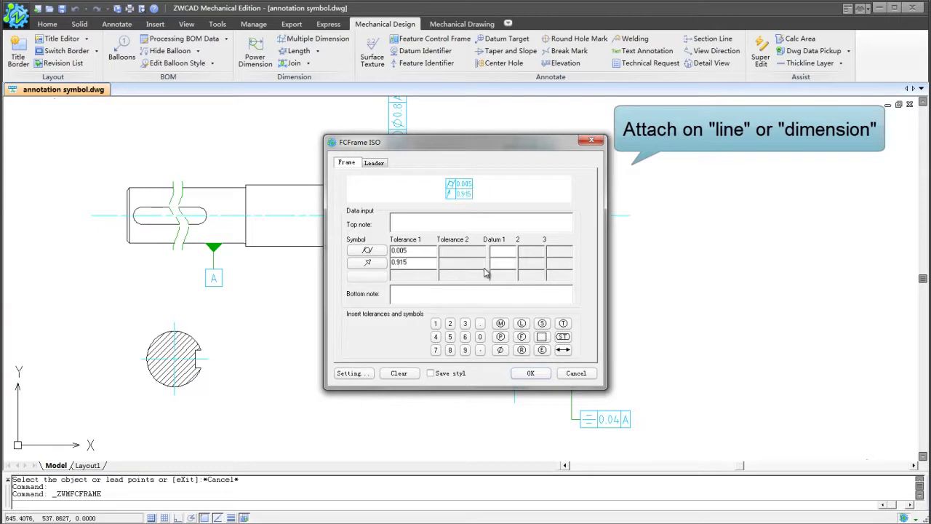
pyautogui.click(521, 370)
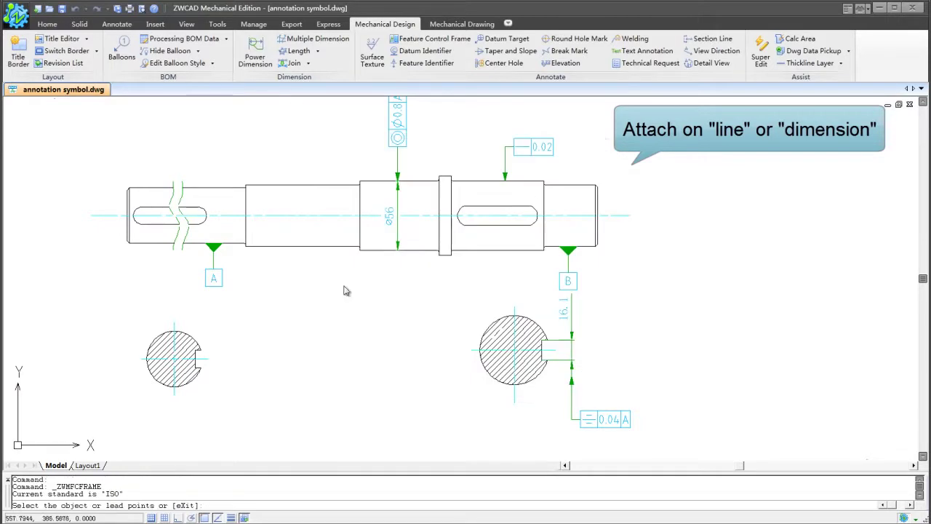
pyautogui.click(325, 251)
pyautogui.click(325, 289)
pyautogui.write('L')
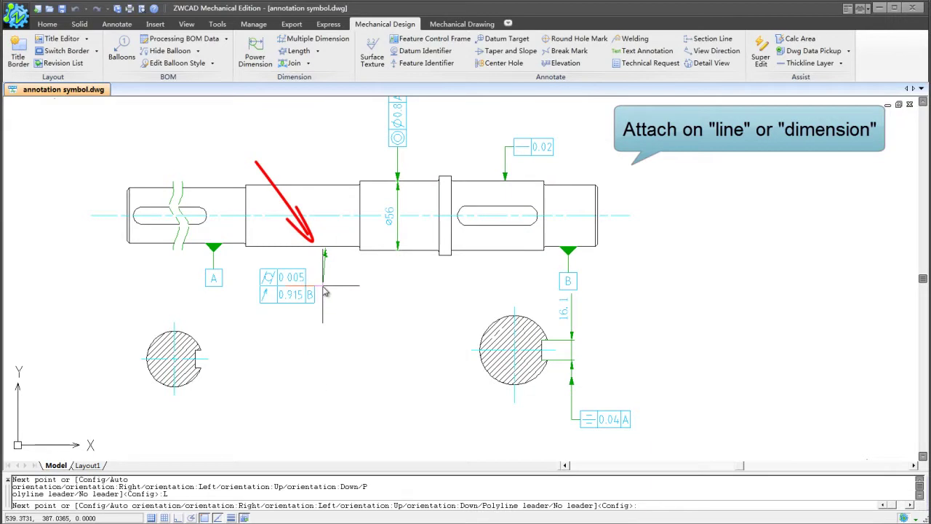
pyautogui.click(325, 294)
pyautogui.press('Escape')
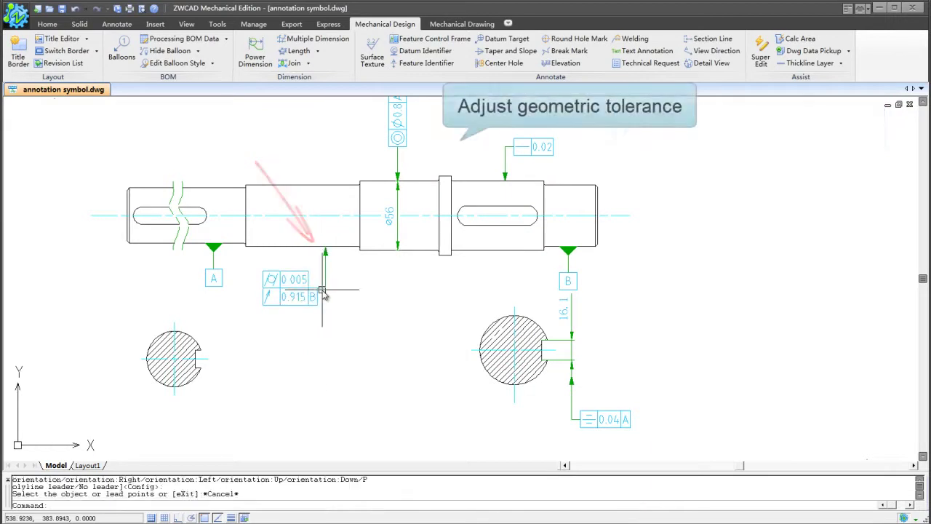
# - Stretch the ⌀0.8 A-B frame so it lies horizontally to the left
pyautogui.click(393, 151)
pyautogui.click(397, 150)
pyautogui.click(363, 155)
pyautogui.press('Escape')
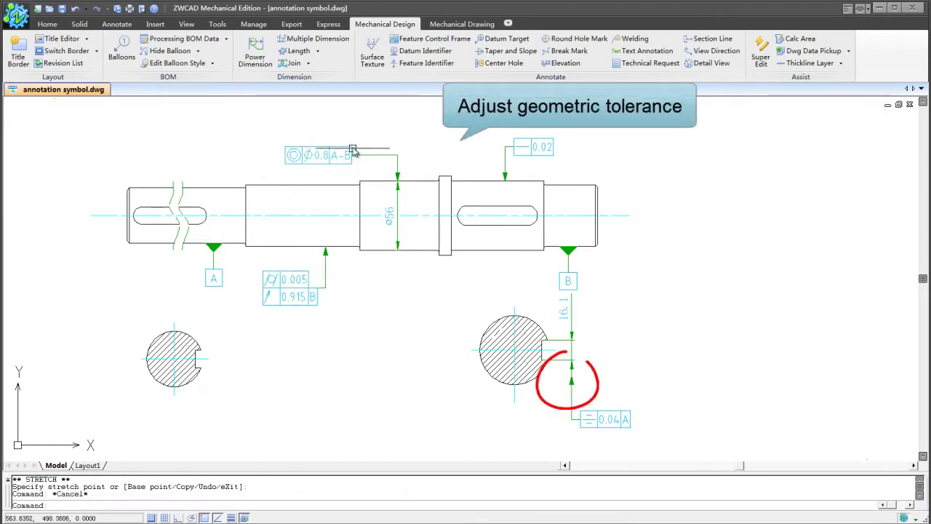
# - Change the 0.04 A frame's leader to a plain end with no arrowhead
pyautogui.doubleClick(586, 419)
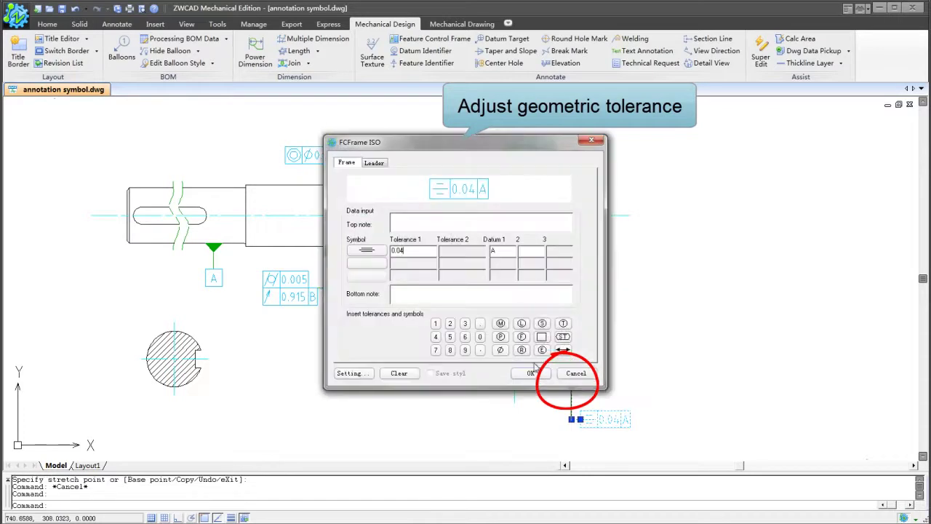
pyautogui.click(375, 163)
pyautogui.click(400, 192)
pyautogui.click(399, 200)
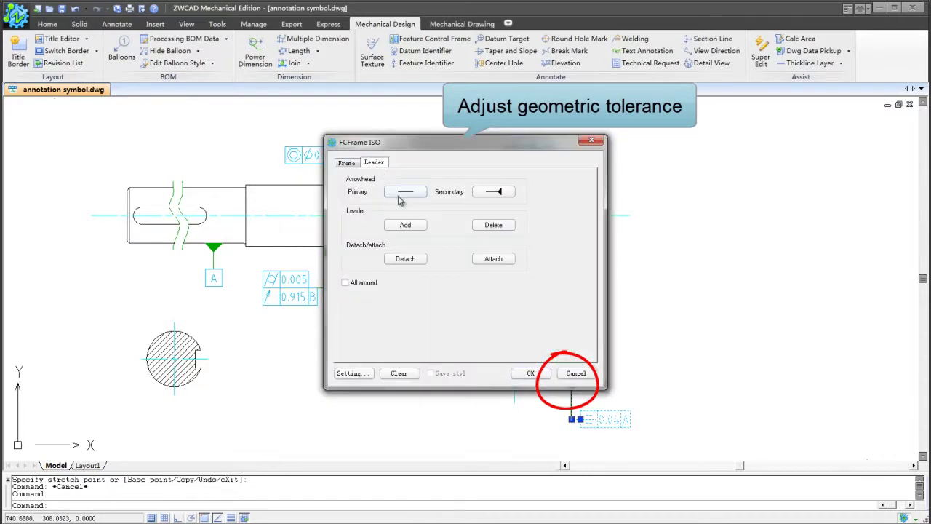
pyautogui.click(529, 374)
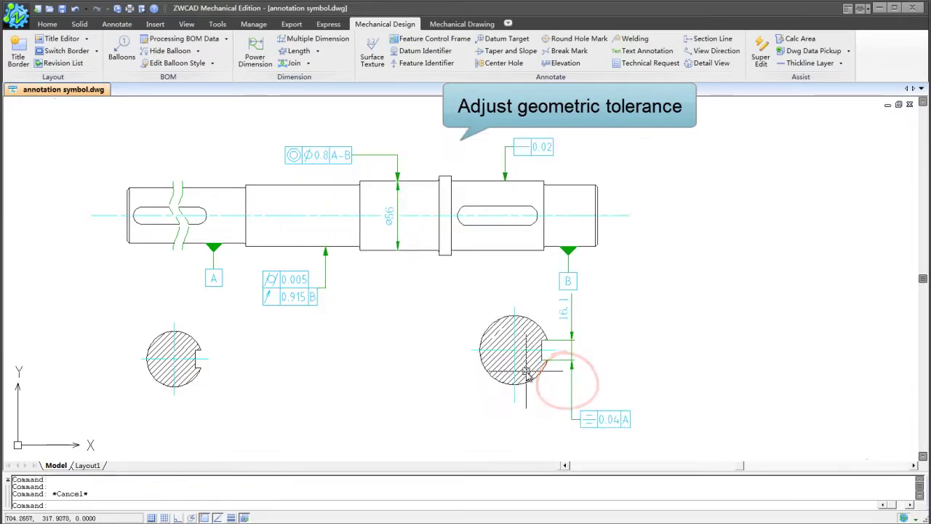
# - Add a second leader to the 0.005/0.915 B frame, attached to the shaft edge
pyautogui.doubleClick(329, 285)
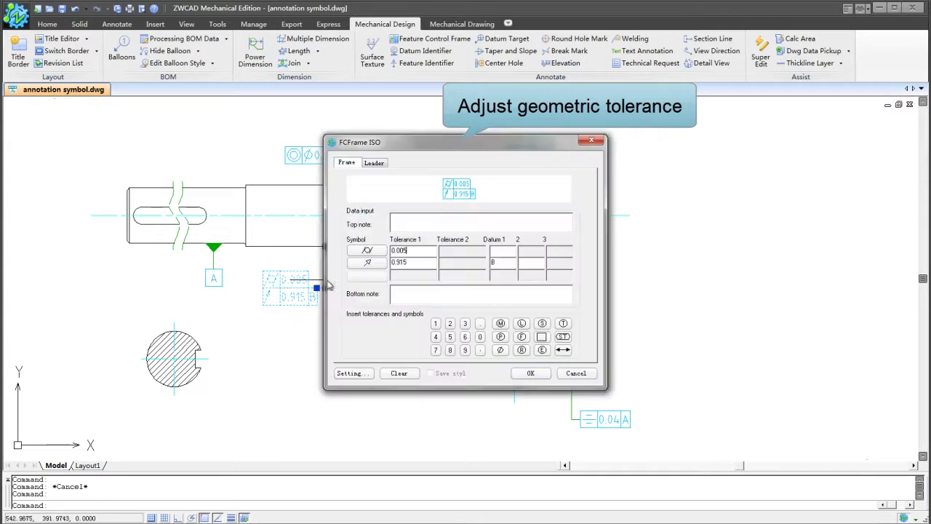
pyautogui.click(373, 163)
pyautogui.click(405, 226)
pyautogui.click(386, 251)
pyautogui.press('Return')
pyautogui.click(517, 381)
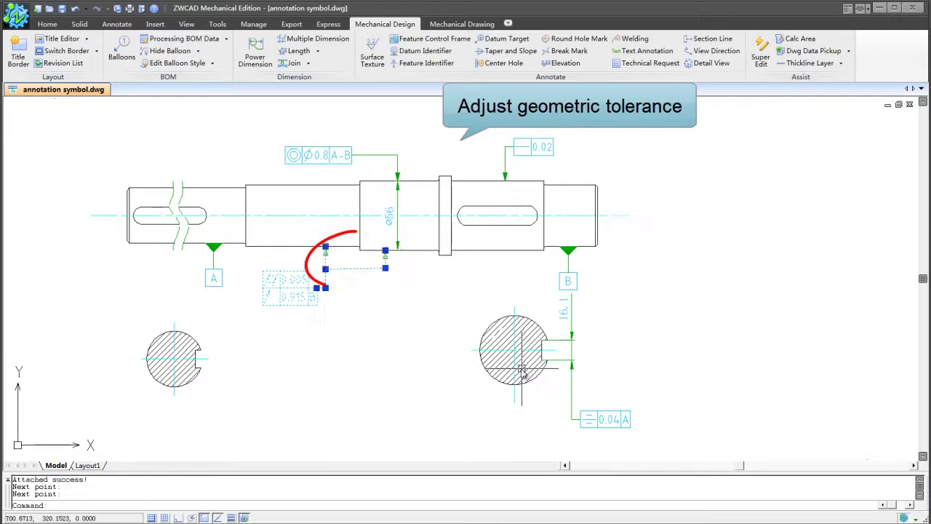
# - Modify the two-row frame's leaders and detach its leader from the shaft
pyautogui.doubleClick(340, 296)
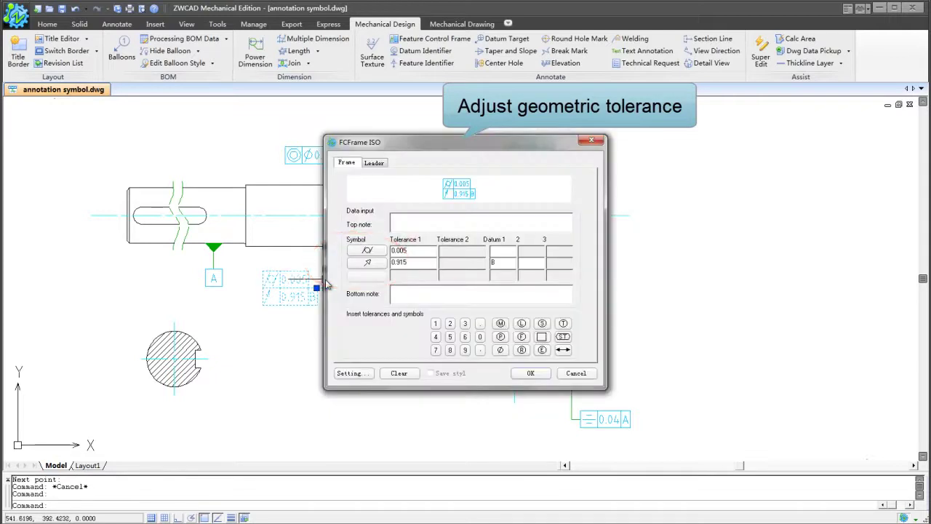
pyautogui.click(372, 164)
pyautogui.click(493, 225)
pyautogui.click(374, 276)
pyautogui.click(531, 373)
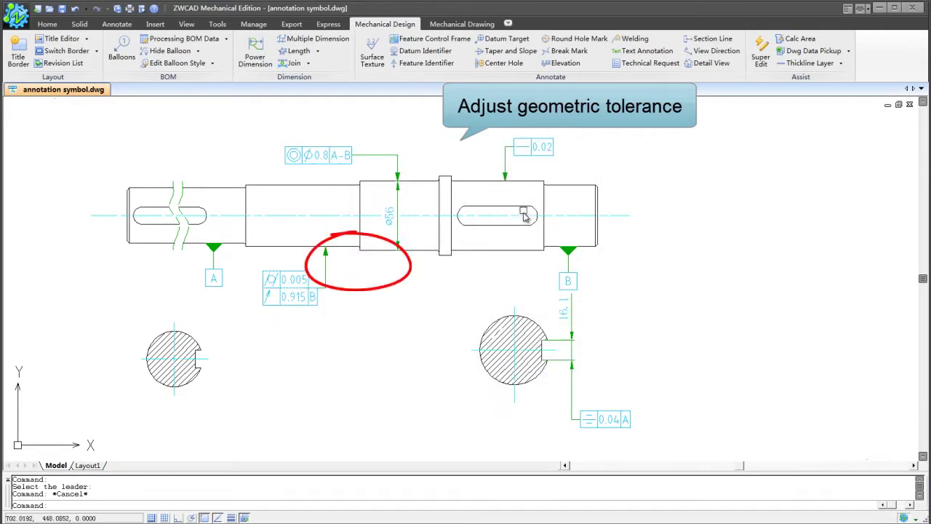
pyautogui.click(374, 163)
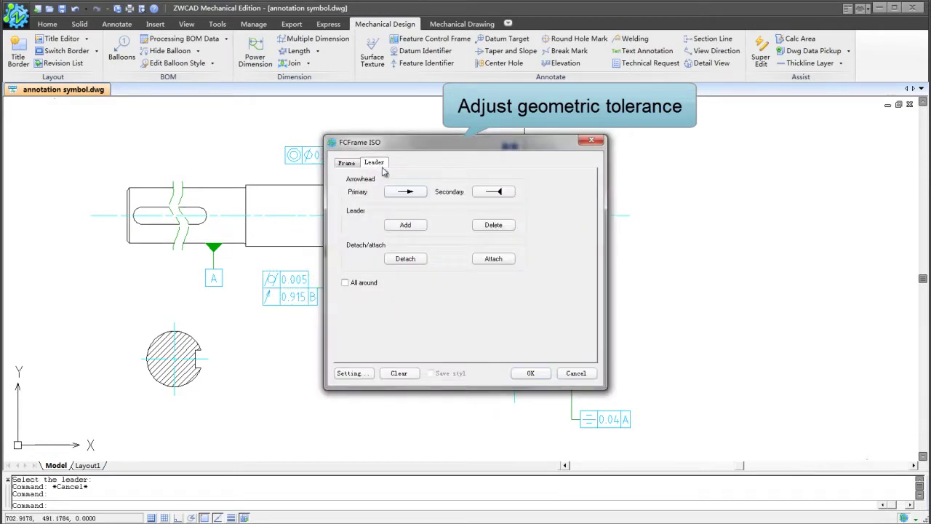
pyautogui.click(406, 260)
pyautogui.click(530, 373)
# - Attach the 0.02 frame's leader to the top edge of the shaft's right section
pyautogui.click(507, 185)
pyautogui.click(505, 181)
pyautogui.press('Escape')
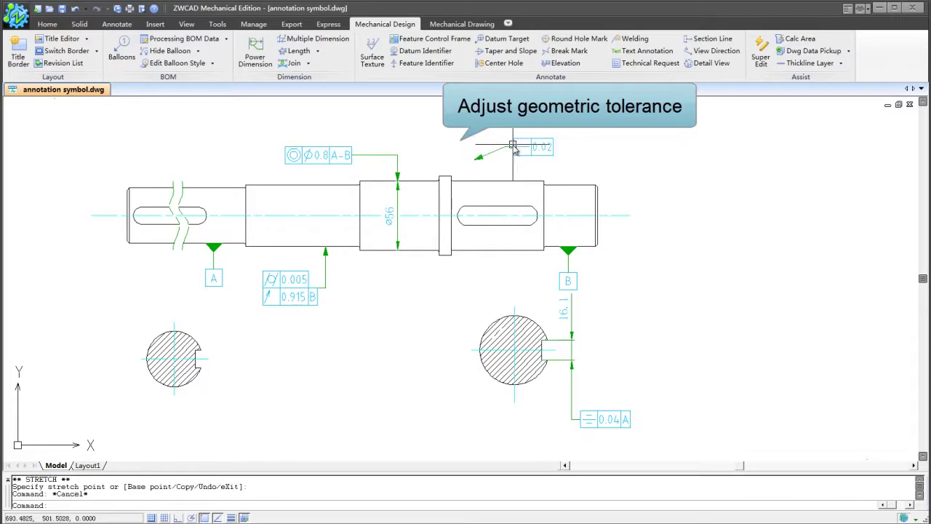
pyautogui.doubleClick(513, 148)
pyautogui.click(374, 163)
pyautogui.click(493, 259)
pyautogui.click(491, 183)
pyautogui.click(529, 372)
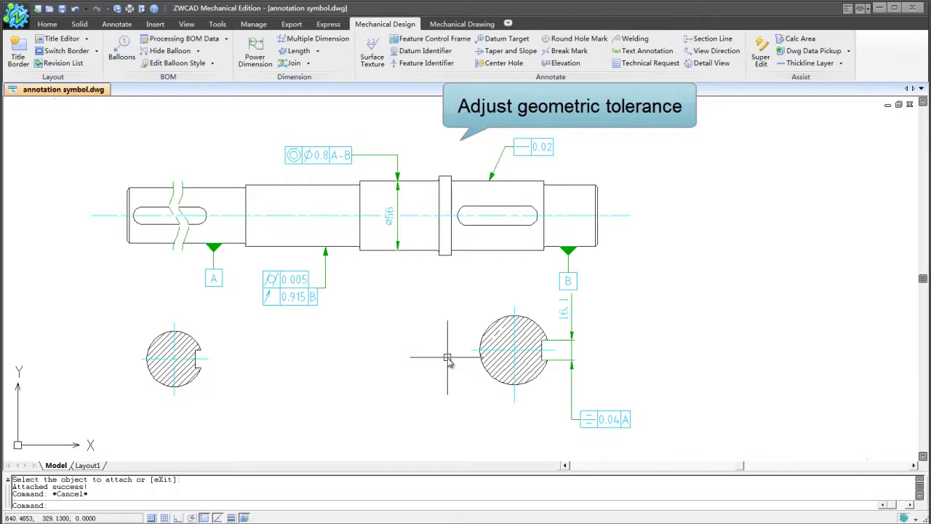
# - Review the 0.005/0.915 B frame's ISO style settings, then close the frame editor
pyautogui.doubleClick(328, 274)
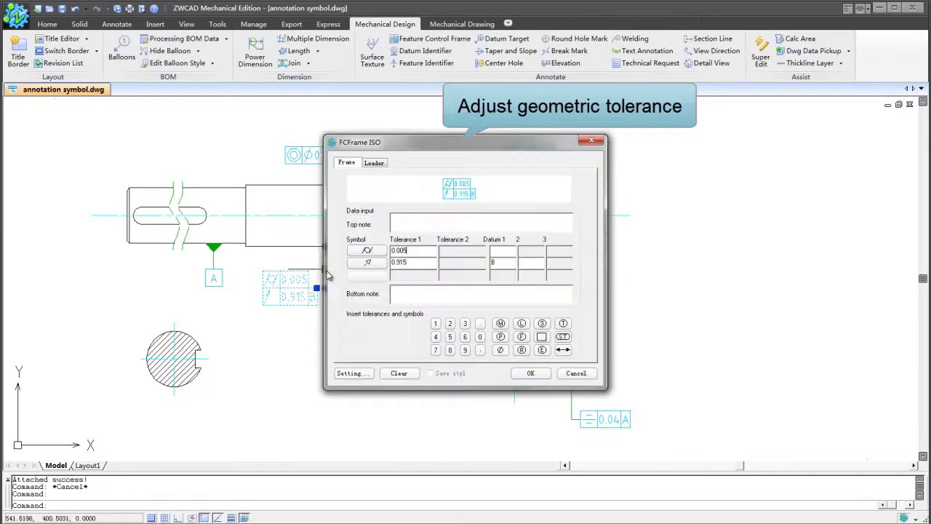
pyautogui.click(352, 373)
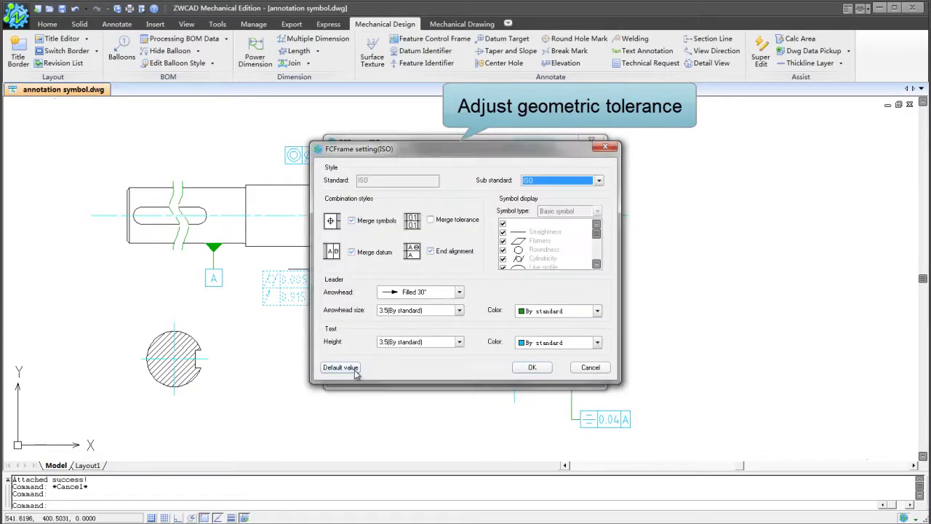
pyautogui.click(530, 371)
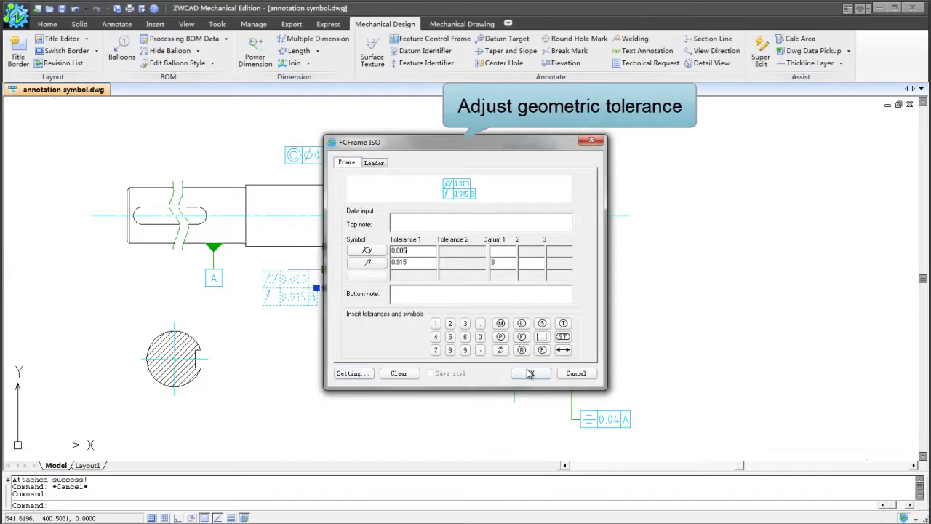
pyautogui.click(530, 373)
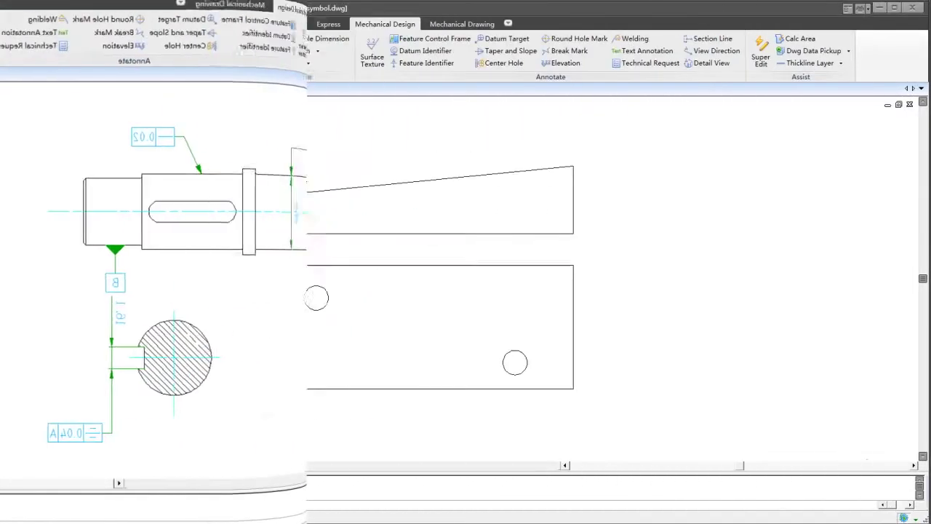
# - Place a 1:10 taper-and-slope symbol on the upper plate's sloped top edge
pyautogui.click(498, 52)
pyautogui.click(450, 233)
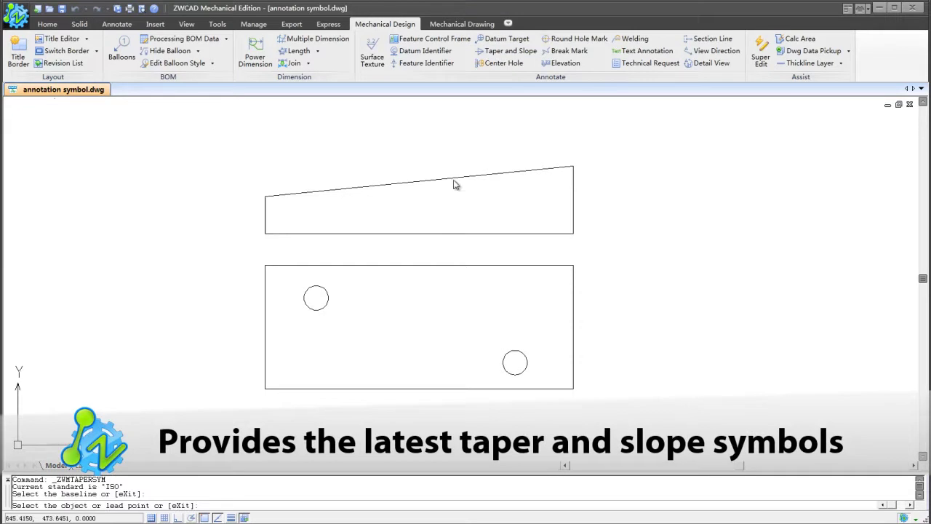
pyautogui.click(454, 182)
pyautogui.click(487, 320)
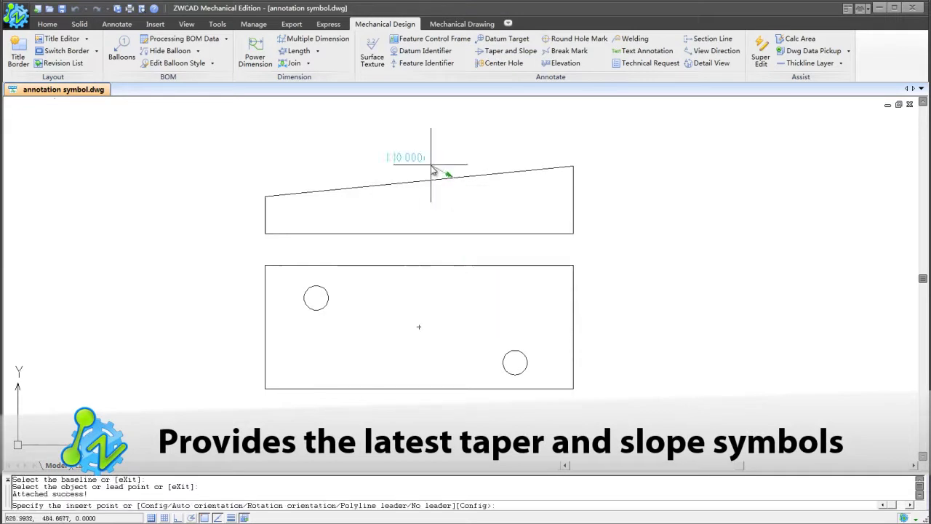
pyautogui.click(464, 146)
pyautogui.press('Escape')
# - Edit the slope symbol, keeping type Slope symbol 1 and retyping the ratio value as 1
pyautogui.doubleClick(464, 145)
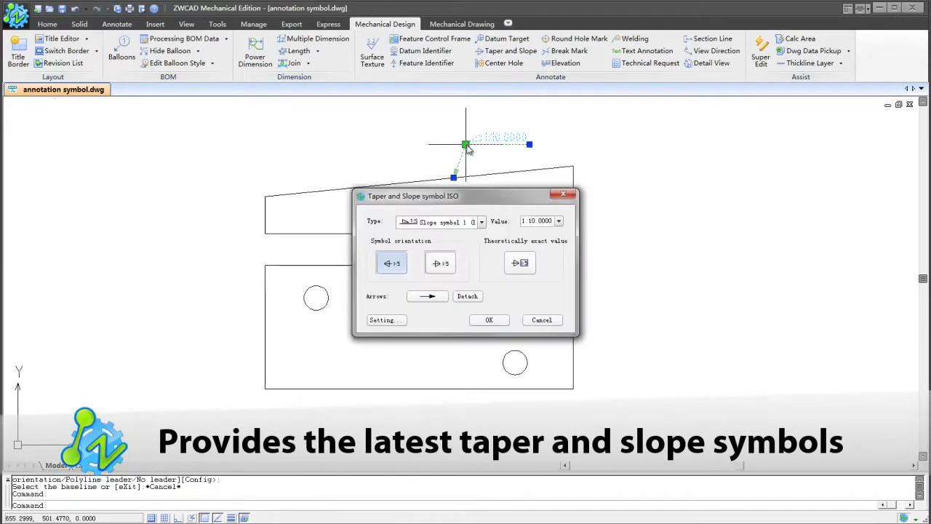
pyautogui.click(481, 222)
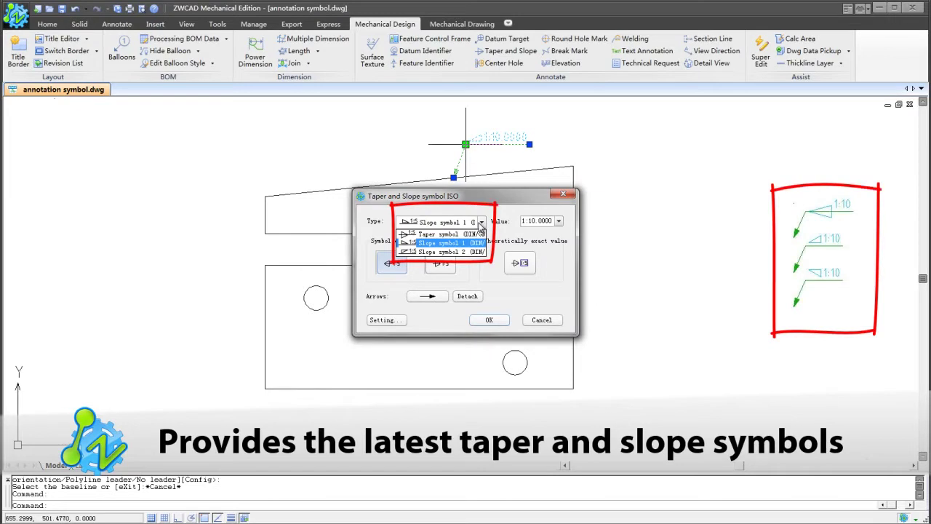
pyautogui.click(480, 223)
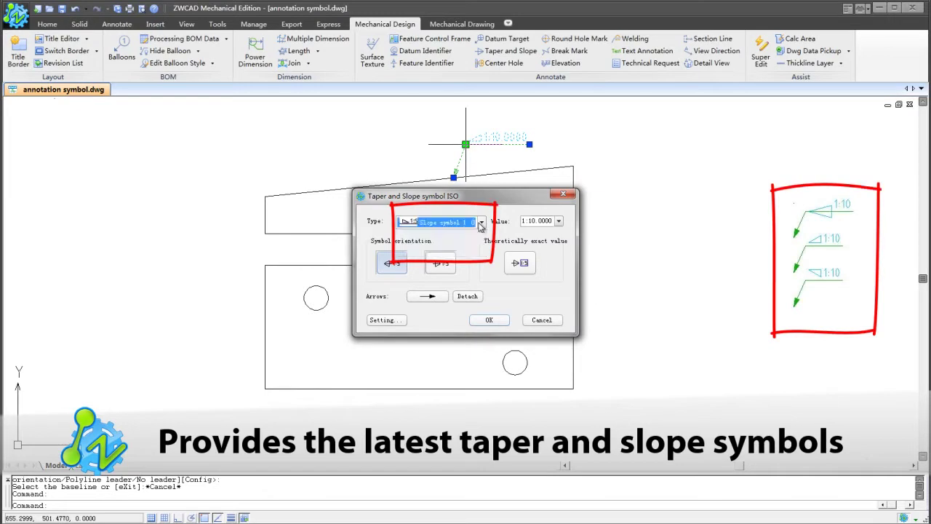
pyautogui.doubleClick(539, 221)
pyautogui.write('1:10')
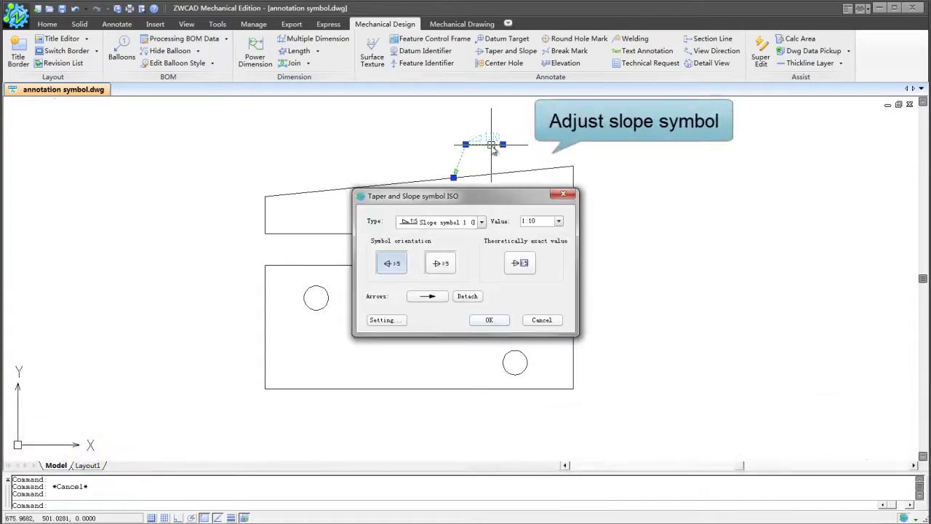
# - Move the slope symbol's leader end and reattach the symbol to the plate's sloped top edge
pyautogui.click(488, 320)
pyautogui.click(453, 177)
pyautogui.click(391, 160)
pyautogui.doubleClick(473, 145)
pyautogui.click(468, 296)
pyautogui.click(457, 176)
pyautogui.click(488, 320)
# - Review the slope symbol's style settings and close the editor
pyautogui.doubleClick(466, 181)
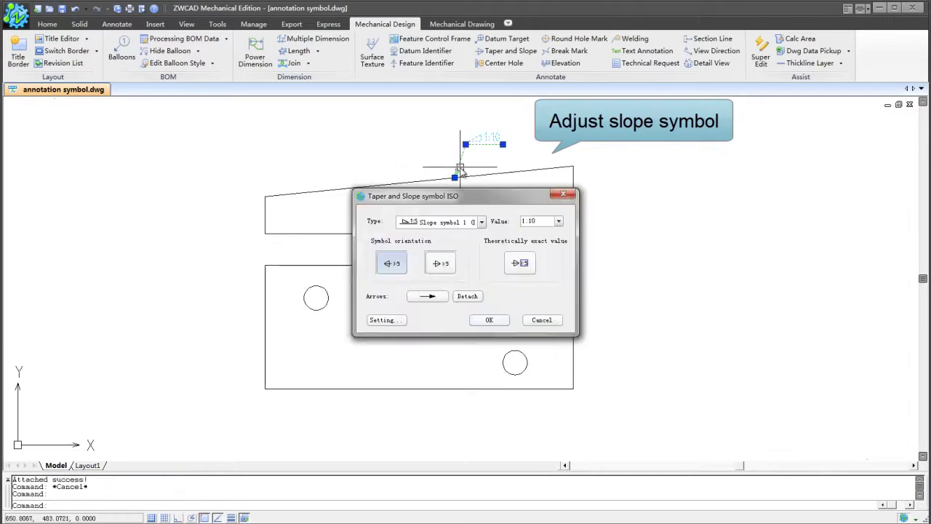
pyautogui.click(389, 322)
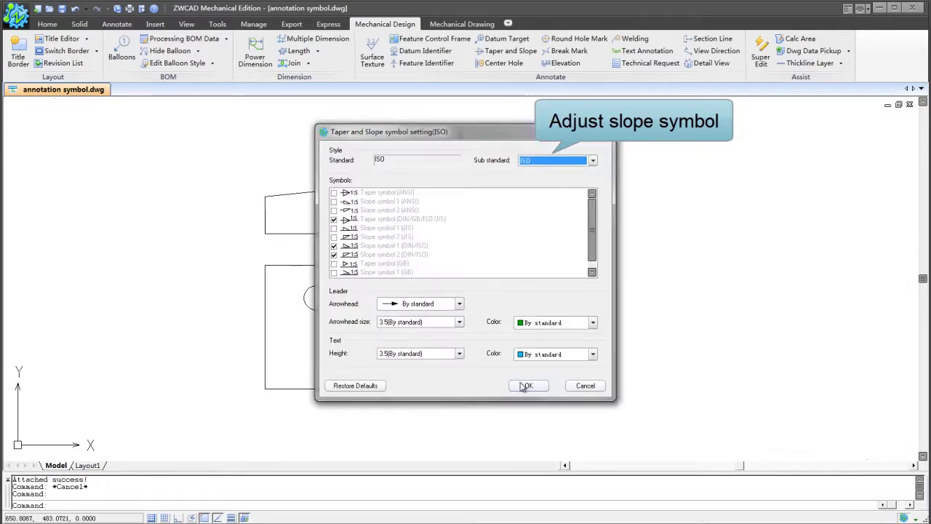
pyautogui.click(521, 386)
pyautogui.click(491, 320)
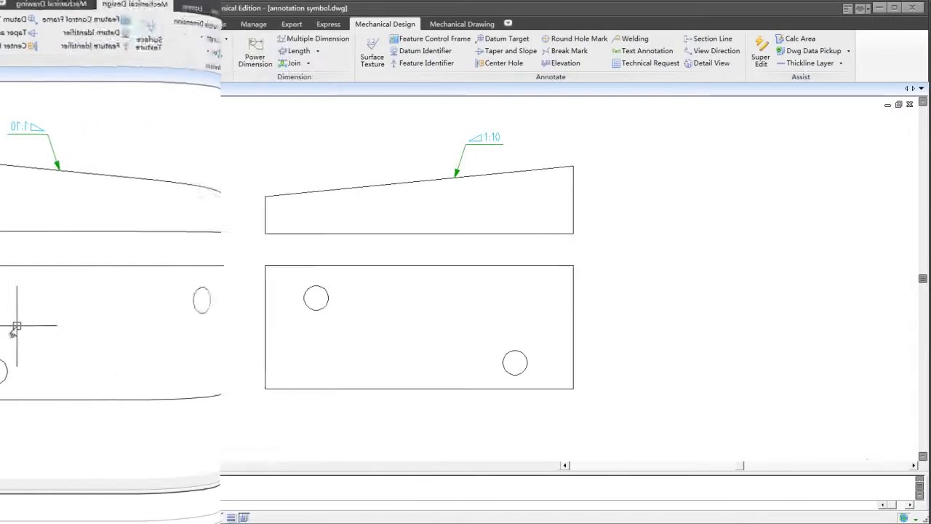
# - Mark the lower plate's left hole with the first hole-mark style
pyautogui.click(550, 65)
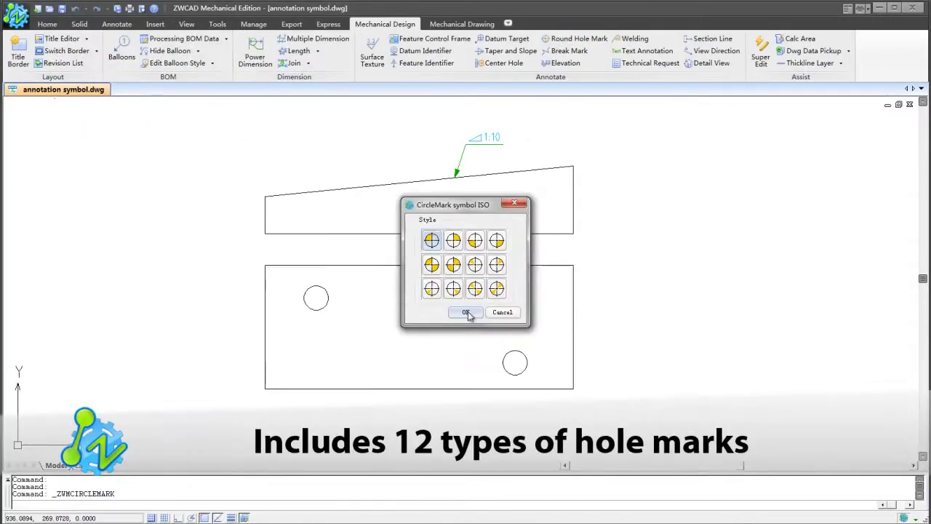
pyautogui.click(468, 312)
pyautogui.click(325, 300)
# - Mark the lower plate's right hole with a second-row hole-mark style
pyautogui.click(567, 43)
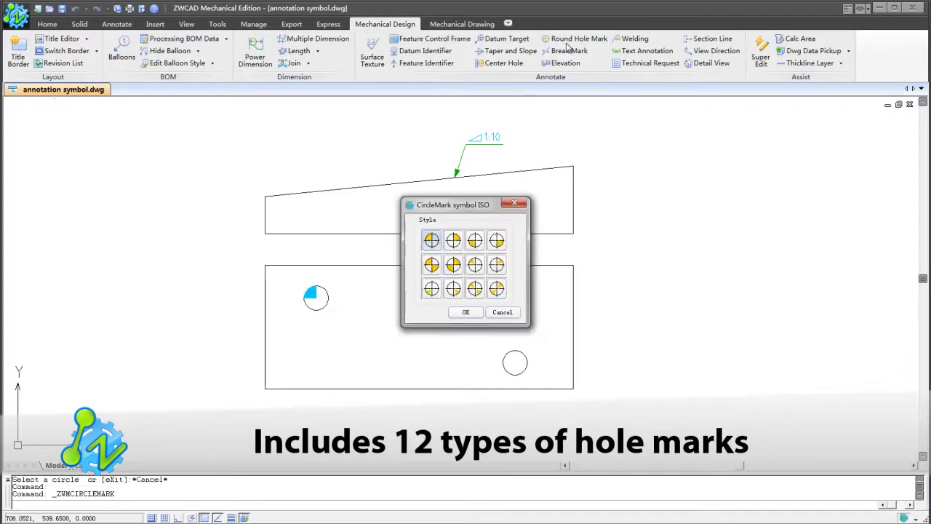
pyautogui.click(455, 267)
pyautogui.click(465, 311)
pyautogui.click(516, 362)
pyautogui.press('Escape')
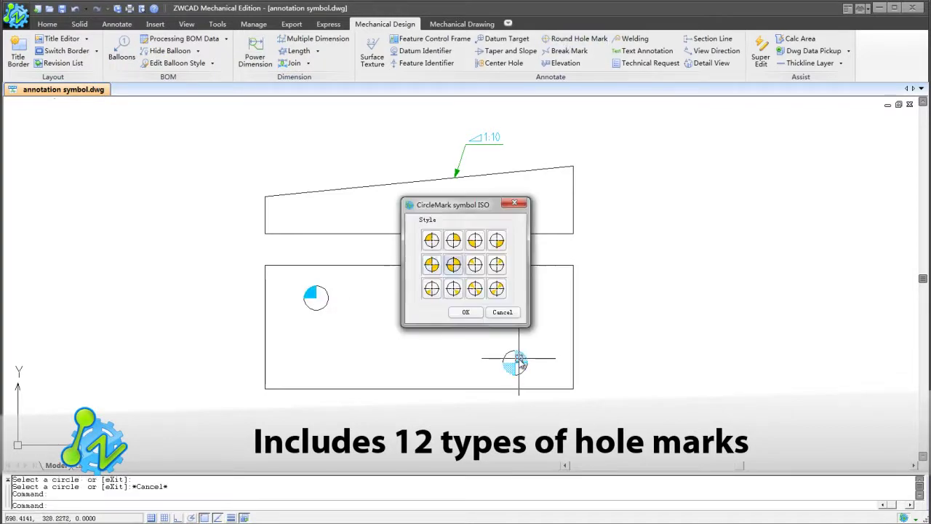
# - Grab the right hole mark's centre grip, then cancel without moving it
pyautogui.click(465, 311)
pyautogui.click(515, 363)
pyautogui.click(515, 362)
pyautogui.press('Escape')
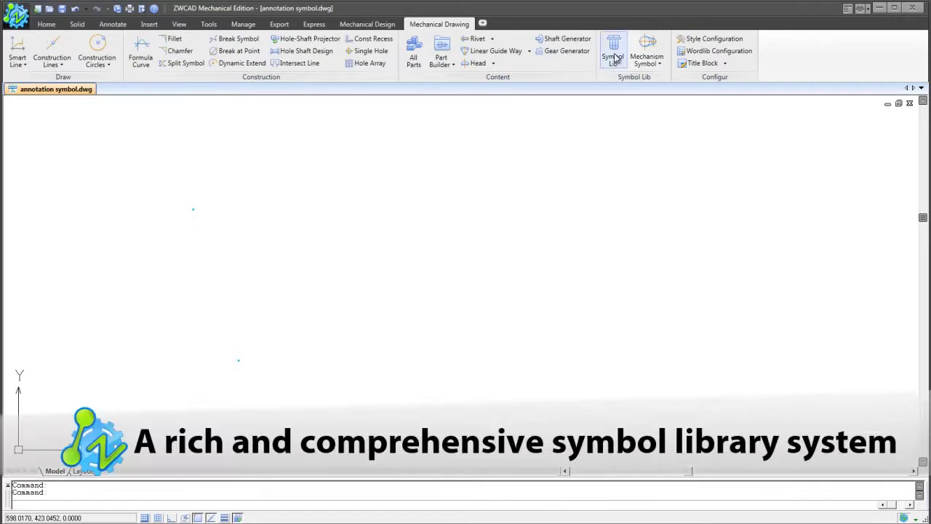
# - Insert the Motion > Spring > Tension springs symbol into the empty area at default rotation
pyautogui.click(615, 56)
pyautogui.click(154, 128)
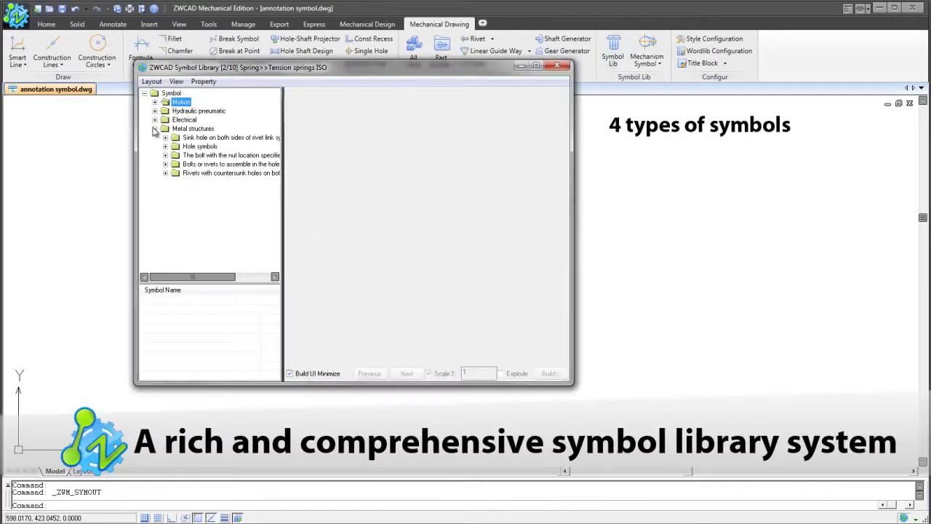
pyautogui.click(154, 120)
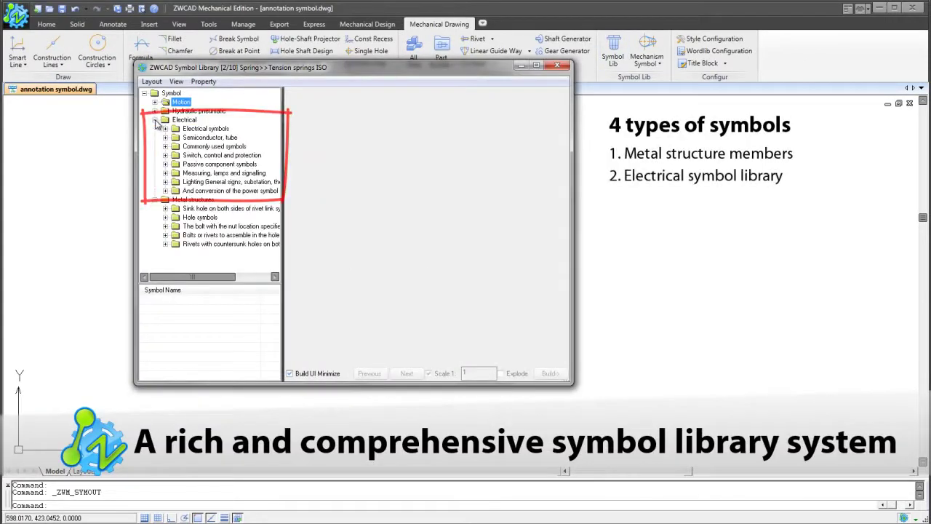
pyautogui.click(154, 111)
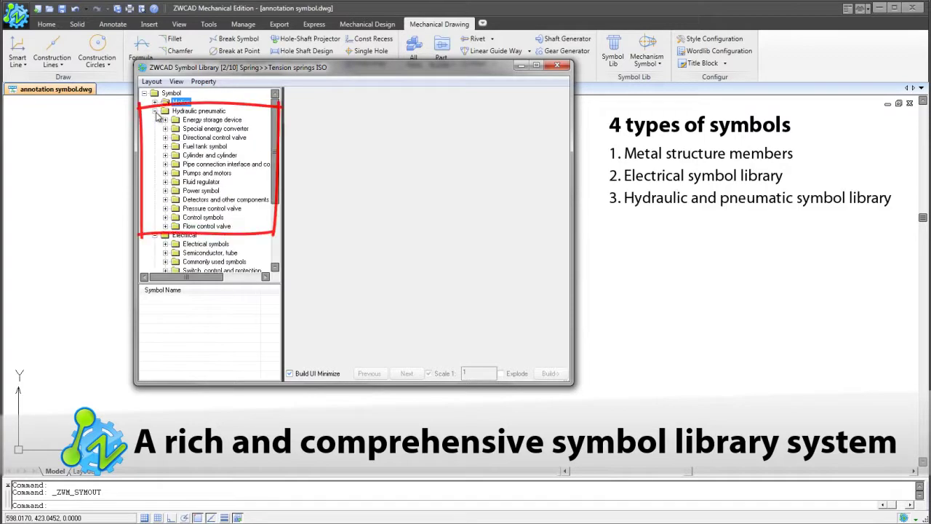
pyautogui.click(165, 155)
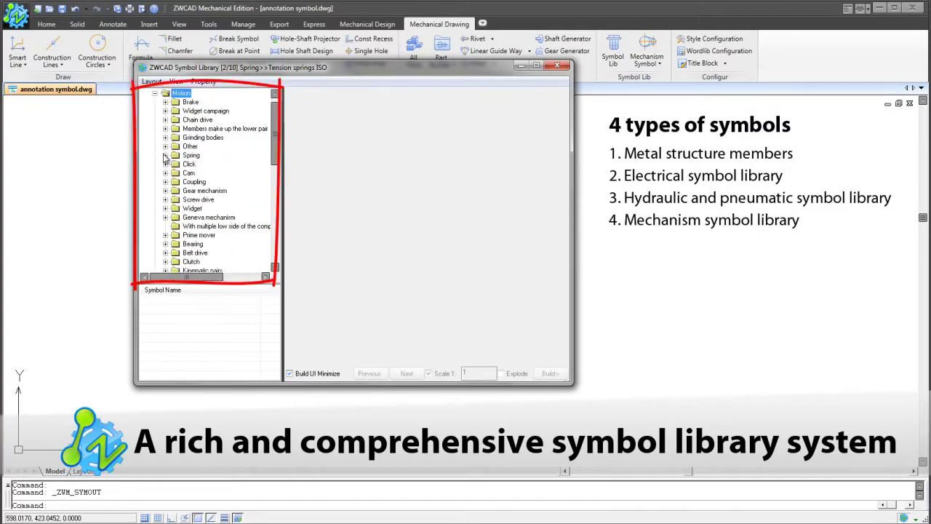
pyautogui.click(165, 155)
pyautogui.click(214, 173)
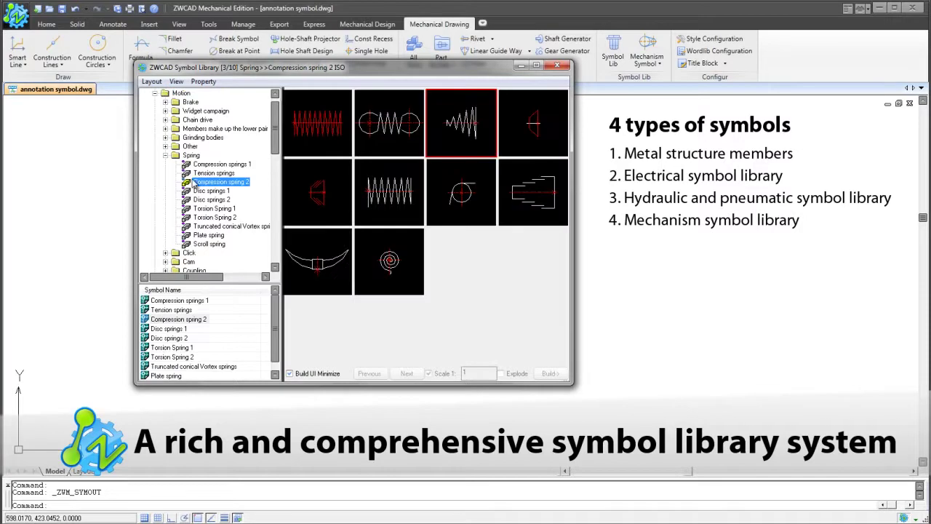
pyautogui.click(385, 137)
pyautogui.doubleClick(385, 137)
pyautogui.click(261, 290)
pyautogui.press('Return')
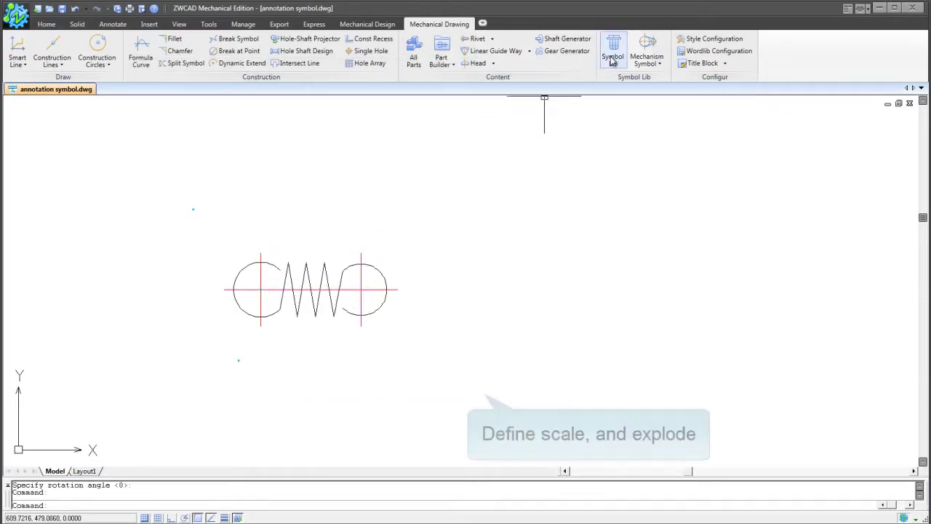
# - Insert a 0.5-scale tension spring below the full-size one
pyautogui.click(613, 51)
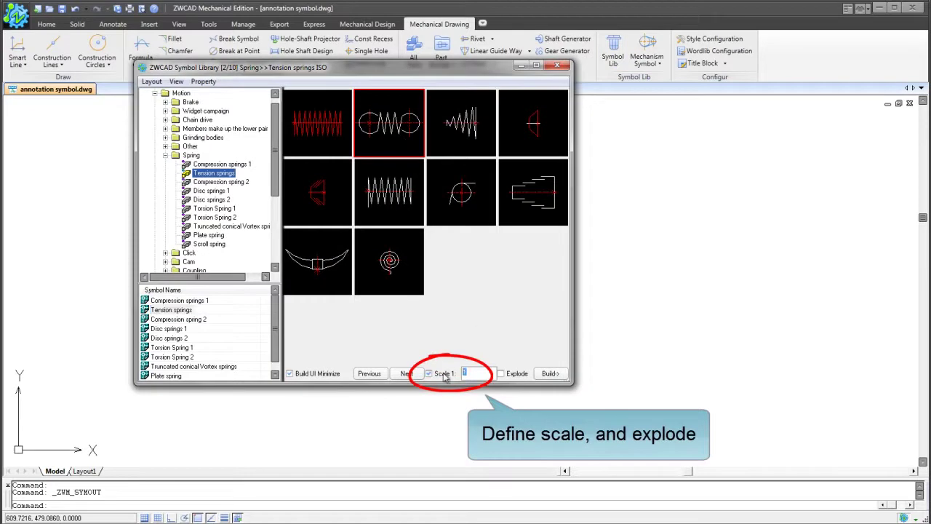
pyautogui.write('0.5')
pyautogui.click(550, 373)
pyautogui.click(252, 365)
pyautogui.press('Return')
# - Insert an exploded 0.5-scale tension spring to the right of the first copy
pyautogui.click(614, 51)
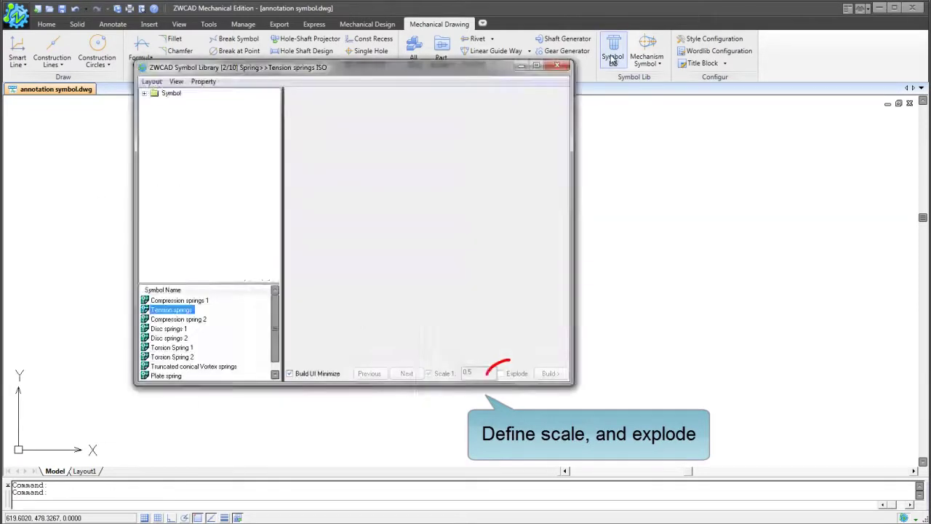
pyautogui.click(542, 375)
pyautogui.click(362, 367)
pyautogui.press('Return')
# - Check the copies by selecting the left spring, then one arc of the exploded spring
pyautogui.click(317, 369)
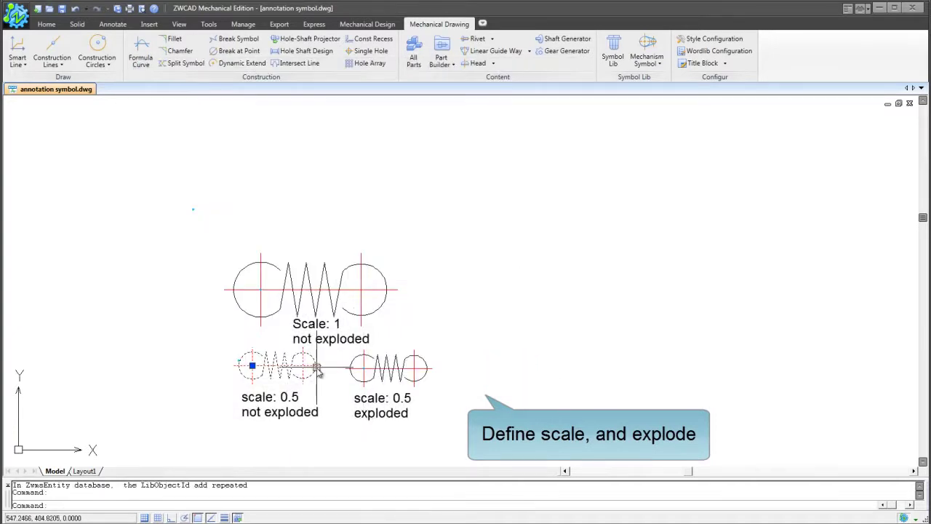
pyautogui.press('Escape')
pyautogui.click(351, 371)
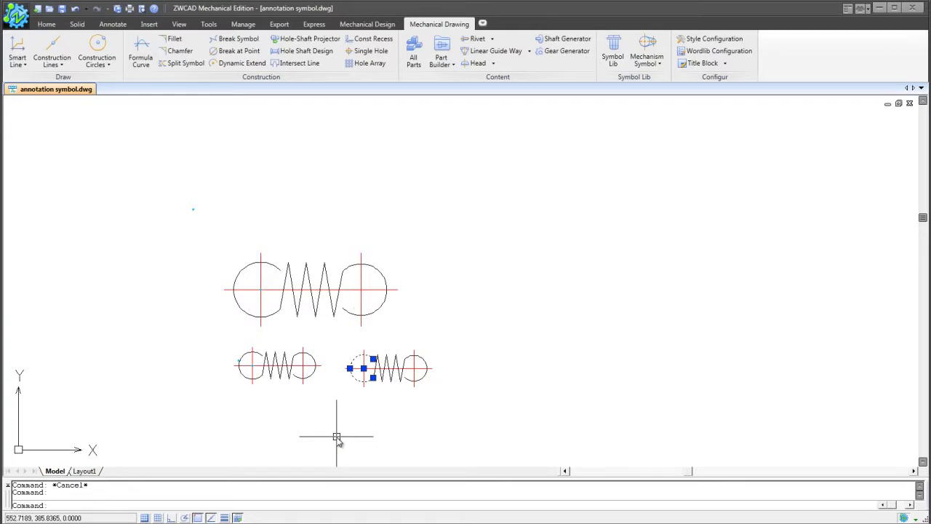